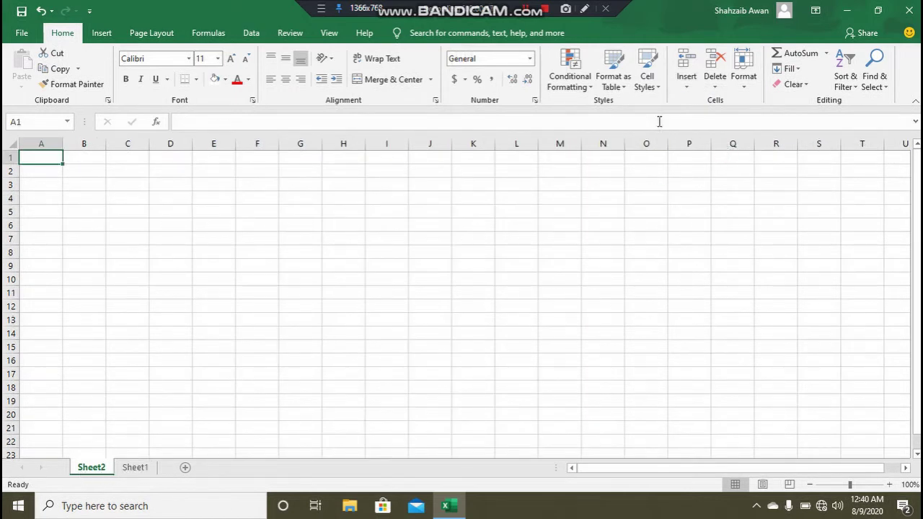
- Insert a new worksheet into the workbook and switch to Sheet1 with the sales report
click(690, 89)
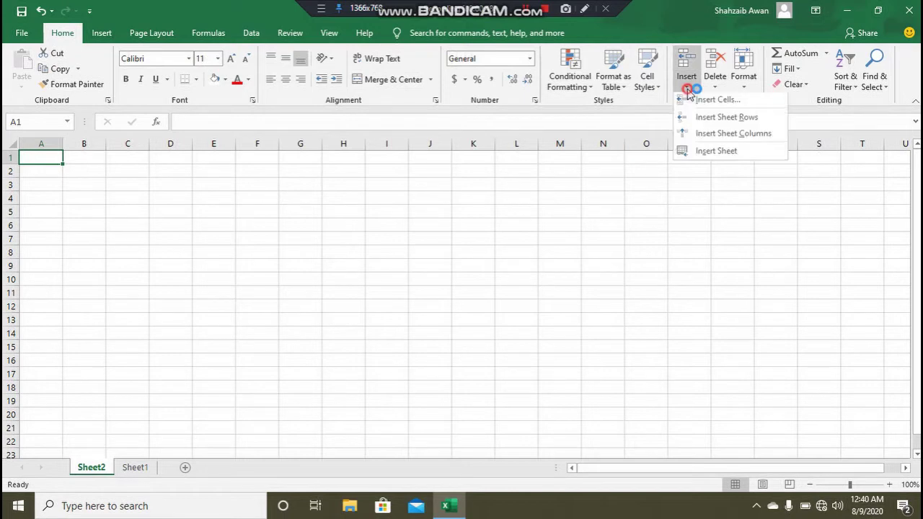
click(699, 153)
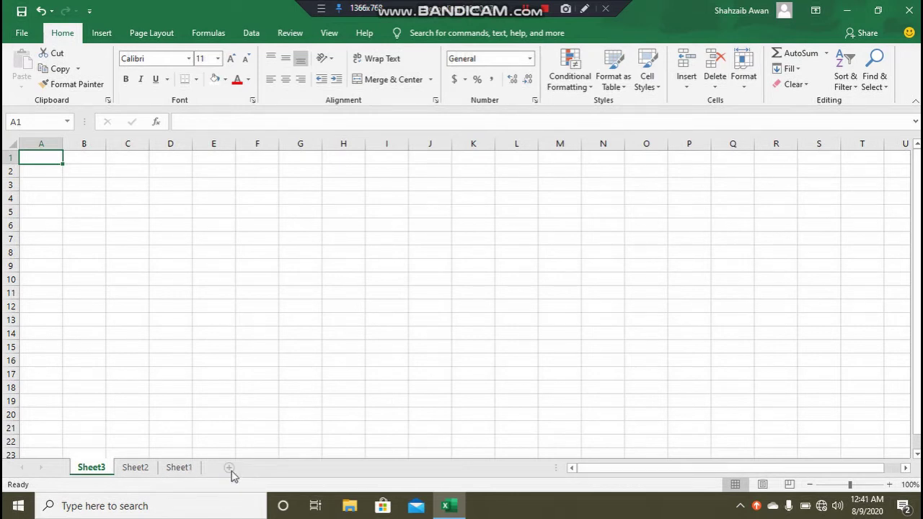
click(687, 93)
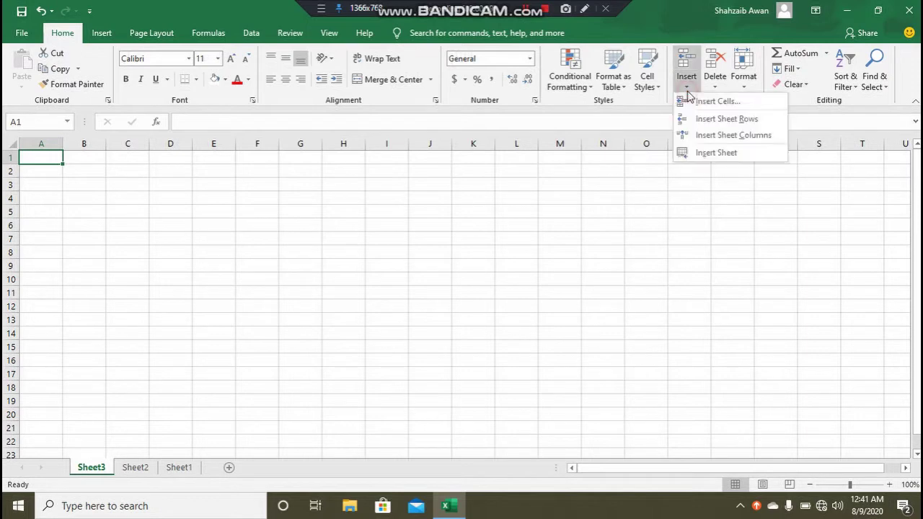
click(181, 467)
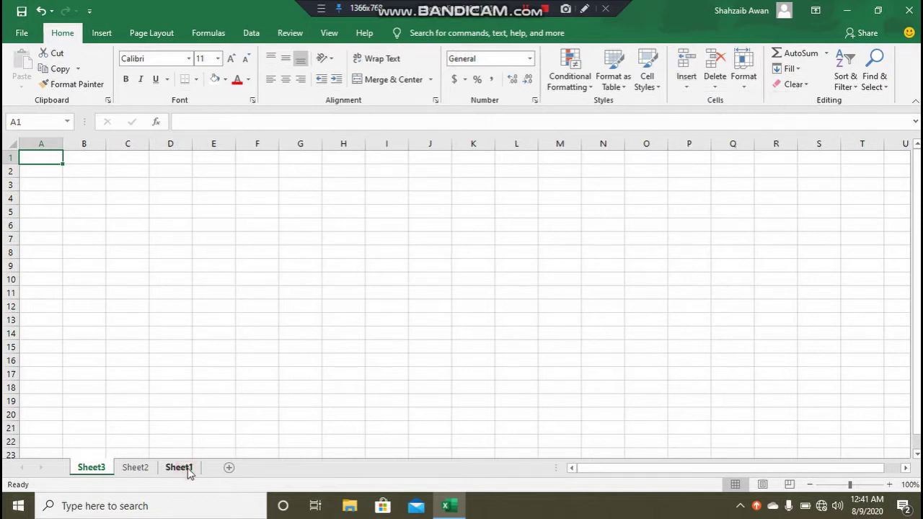
click(180, 467)
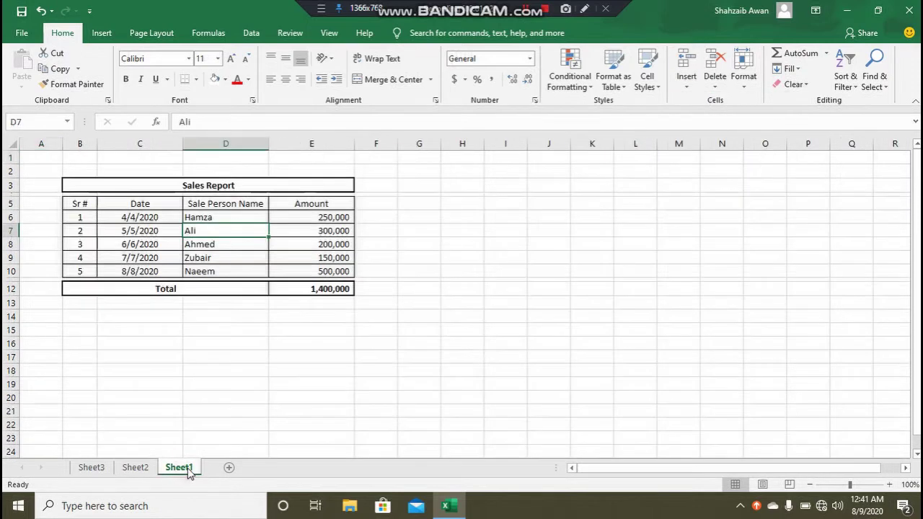
- Insert a sheet column at cell D7, before the Sale Person Name column
click(689, 90)
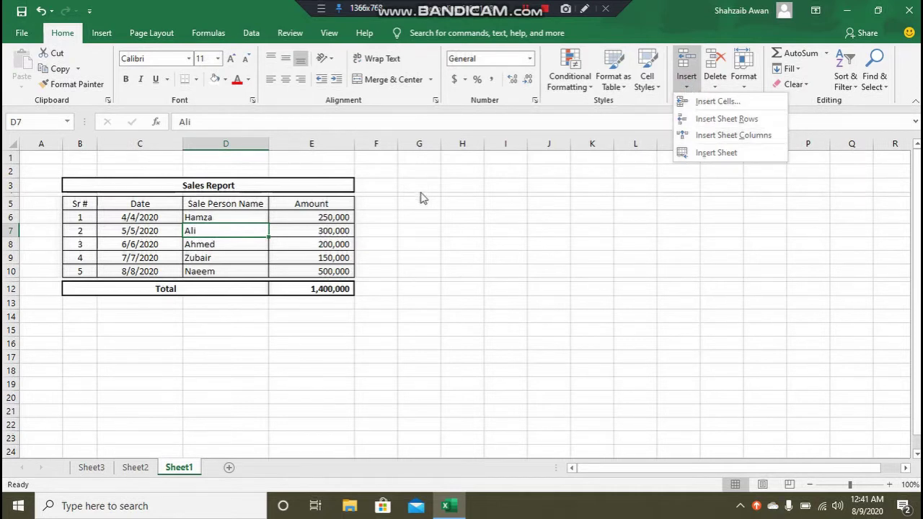
click(207, 231)
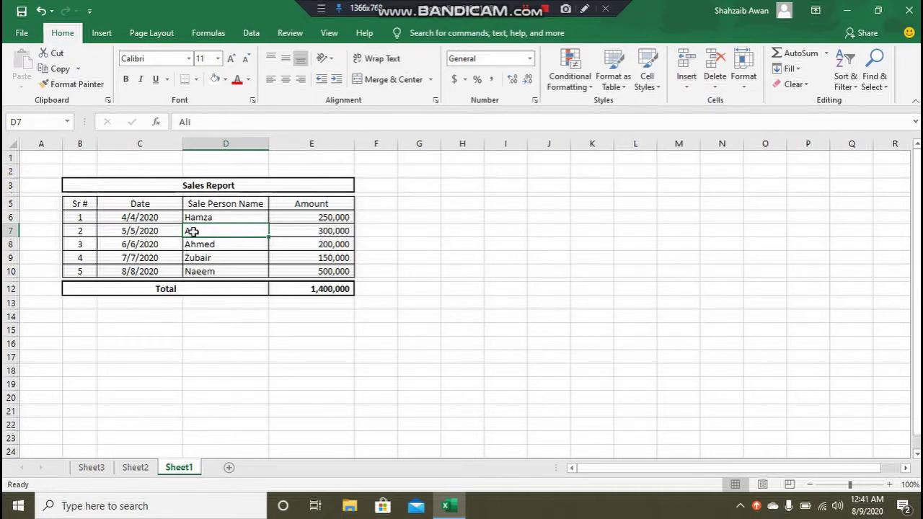
click(693, 85)
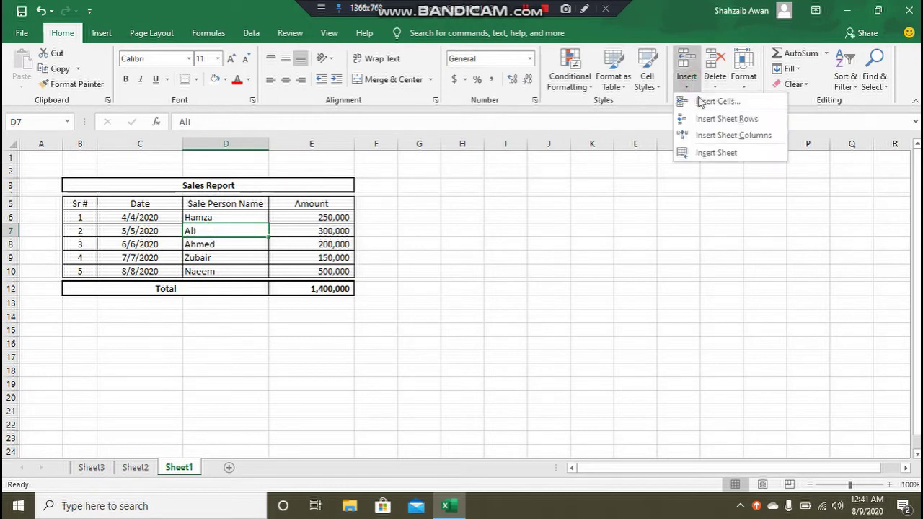
click(707, 134)
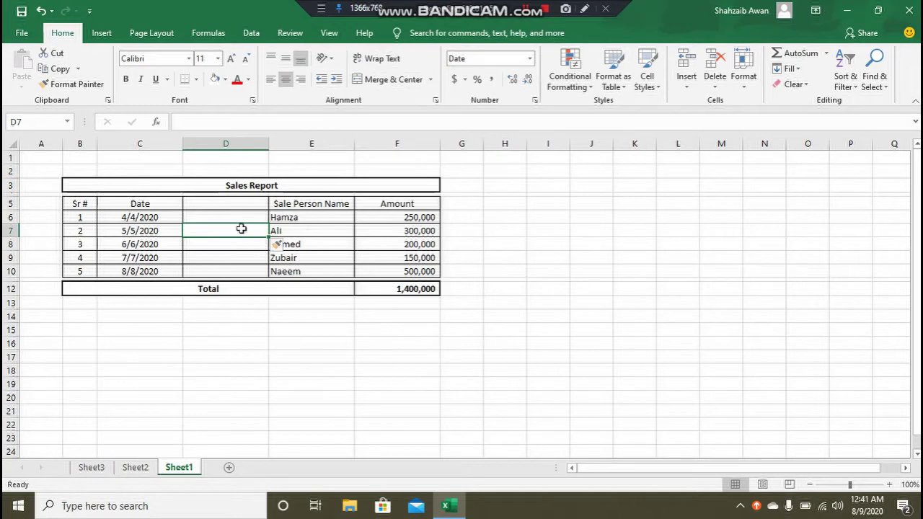
click(240, 144)
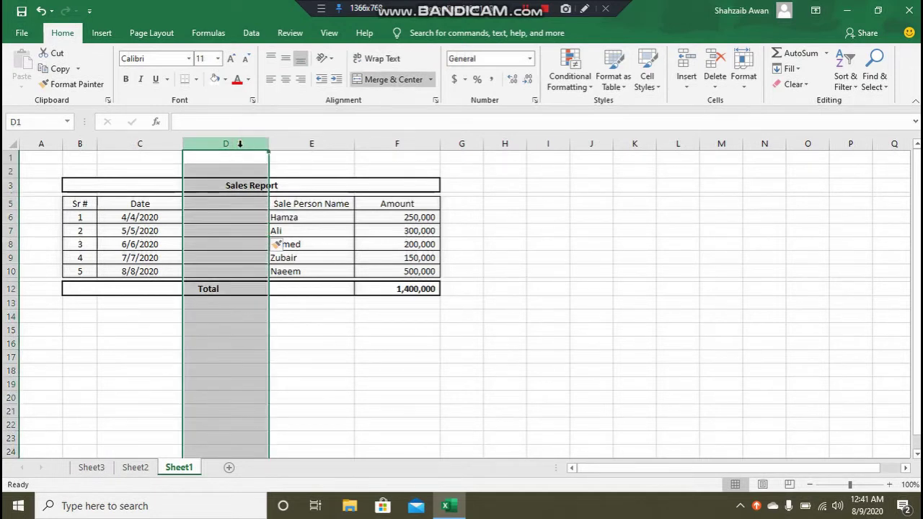
click(302, 139)
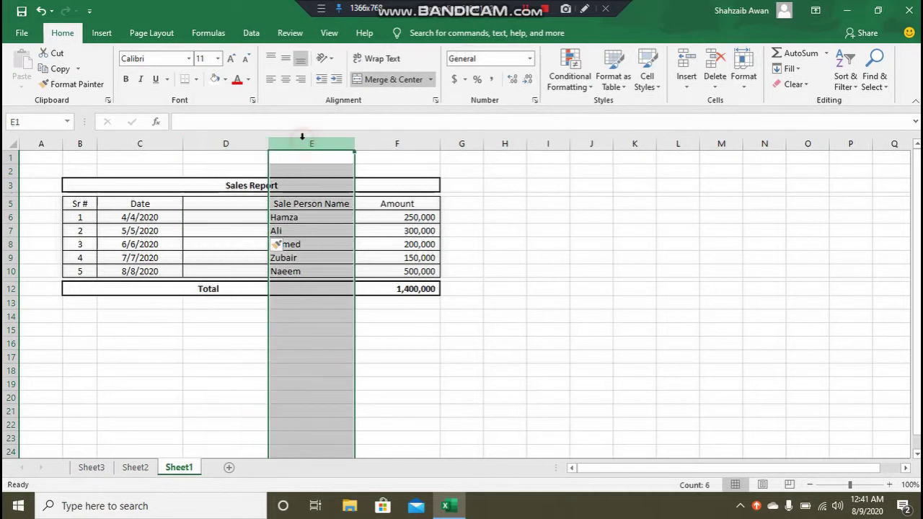
click(6, 204)
click(5, 218)
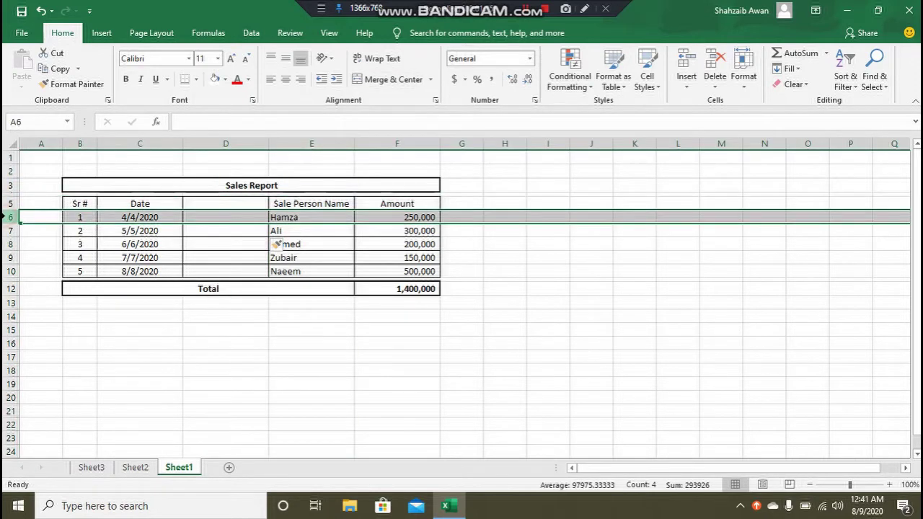
click(248, 145)
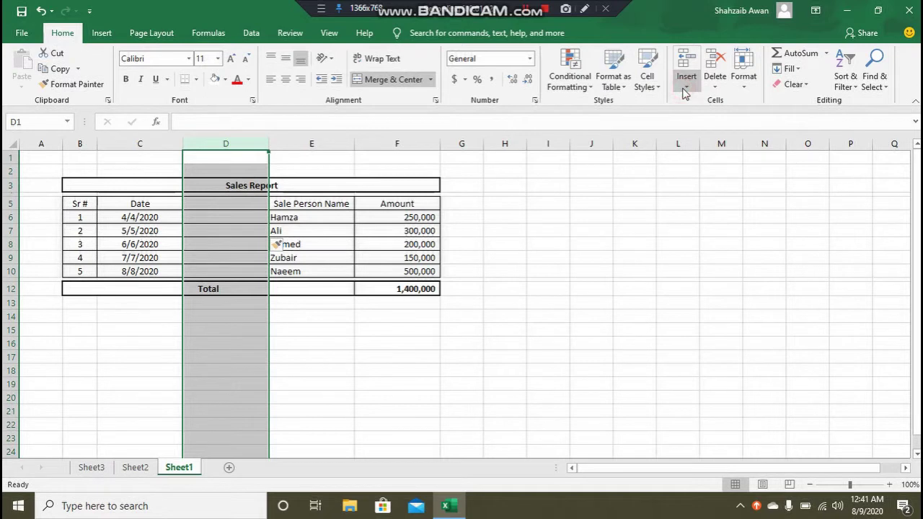
- Insert a sheet row at cell E7, above the second sales record
click(330, 227)
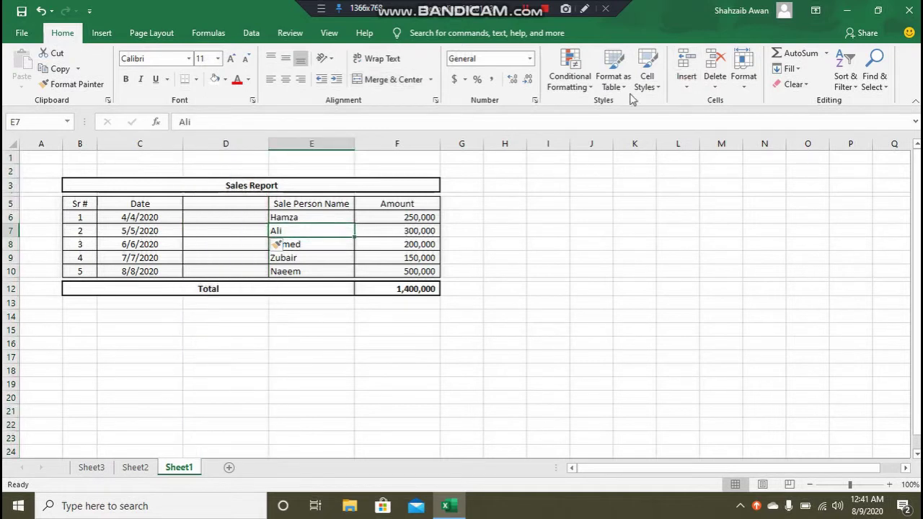
click(689, 80)
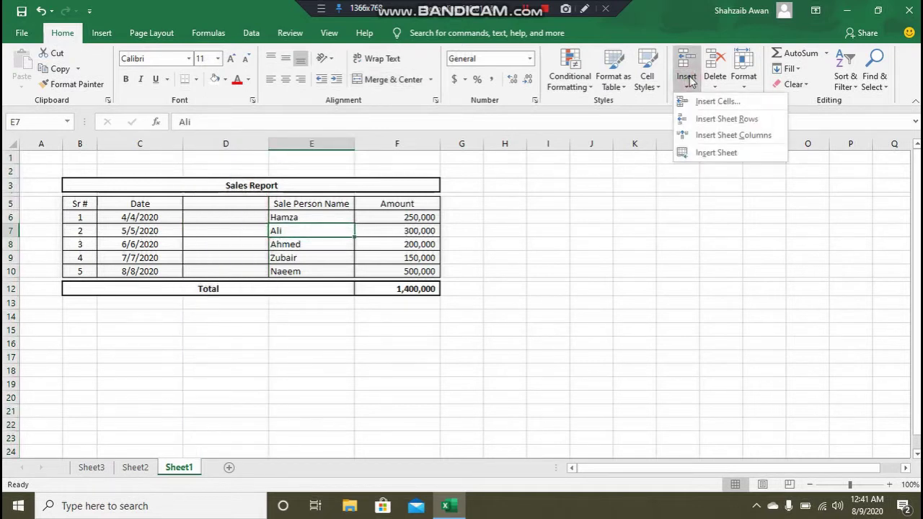
click(705, 121)
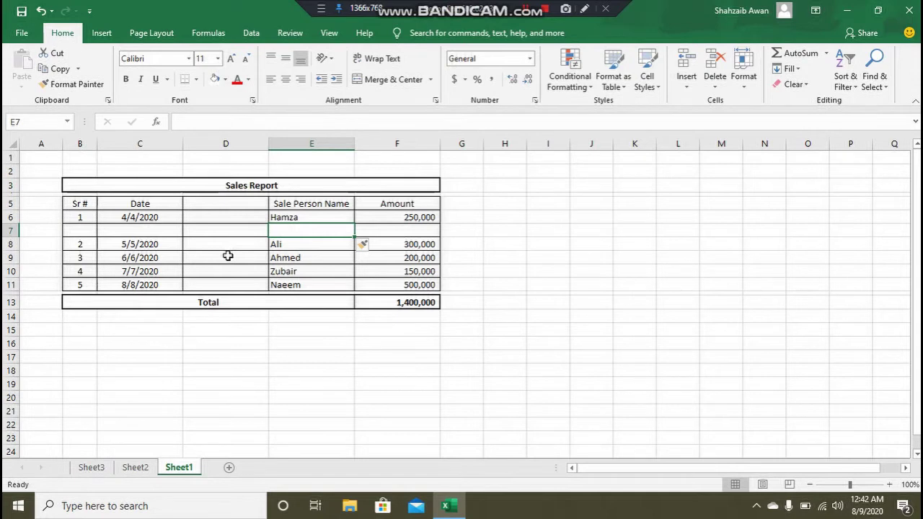
- Undo the row and column insertions and the earlier changes, and redo the removal of the Amount column's colour scale
key(ctrl+z)
key(ctrl+z)
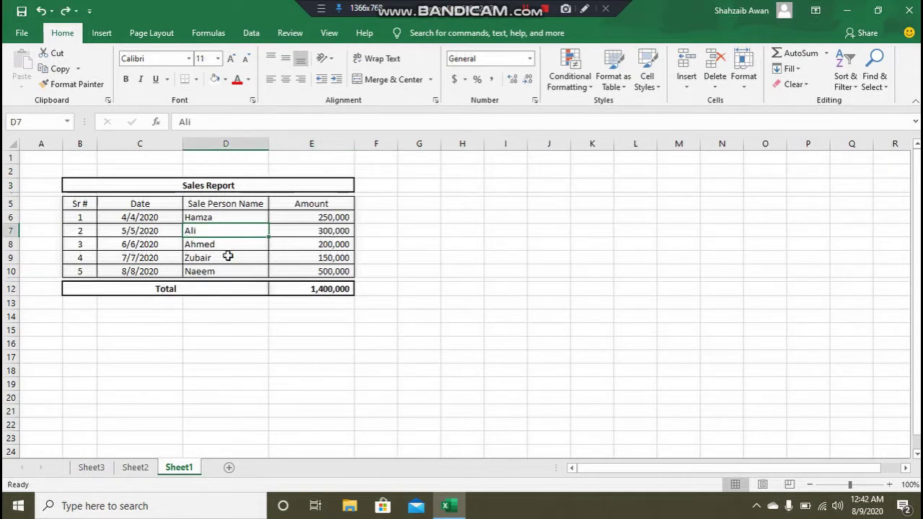
key(ctrl+z)
key(ctrl+z)
key(ctrl+z)
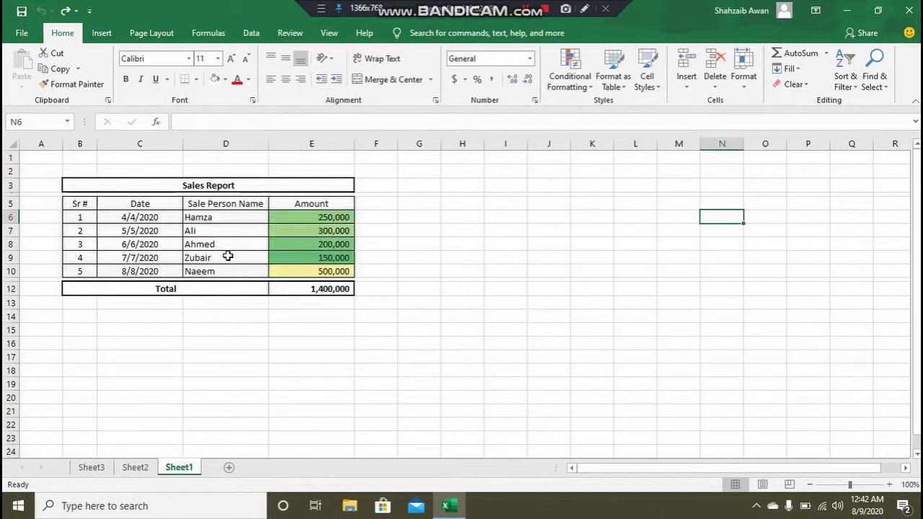
key(ctrl+y)
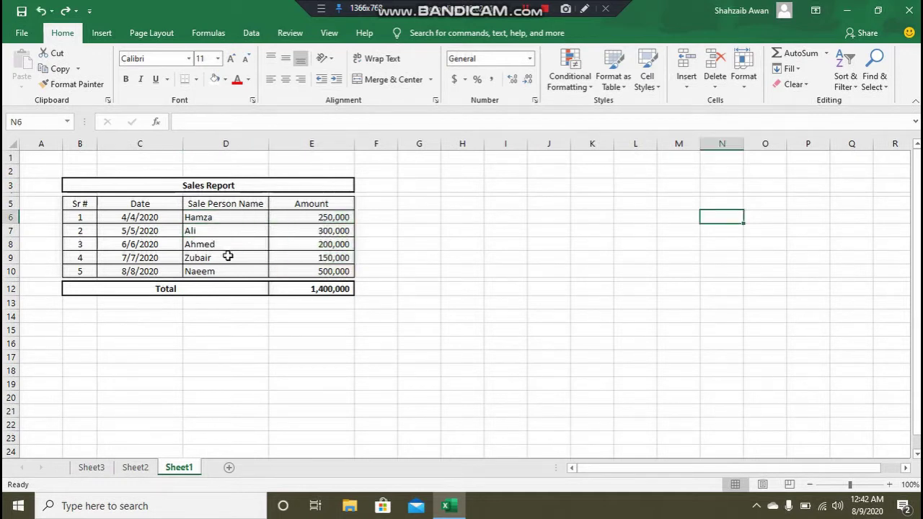
- Insert a blank cell at D8 with the Shift cells right option, and undo the insertion
click(215, 245)
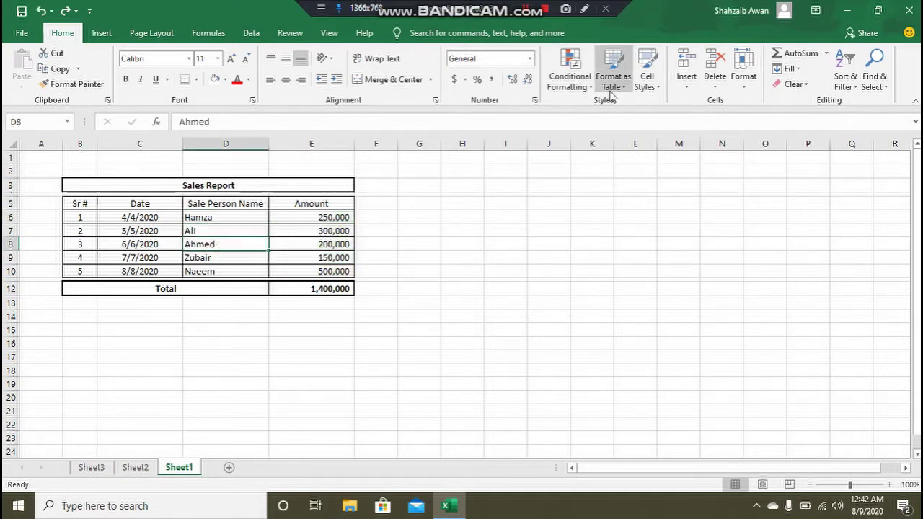
click(687, 93)
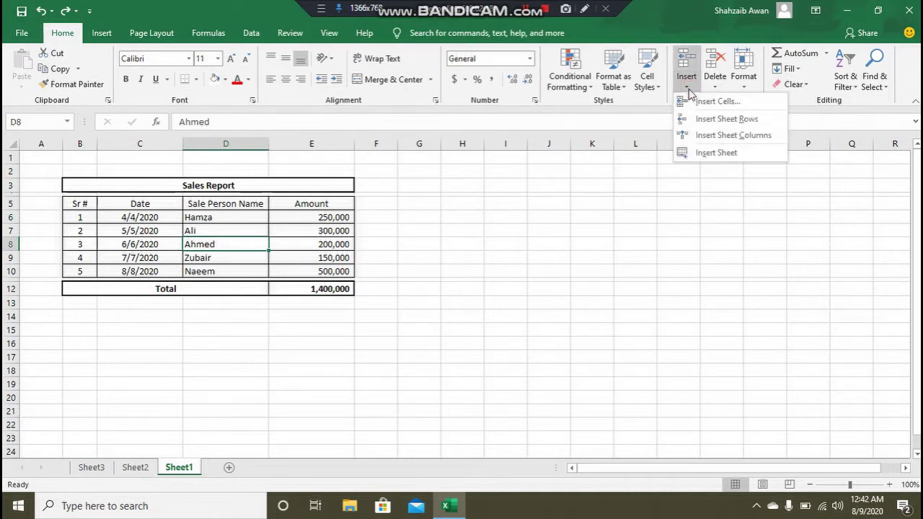
click(714, 101)
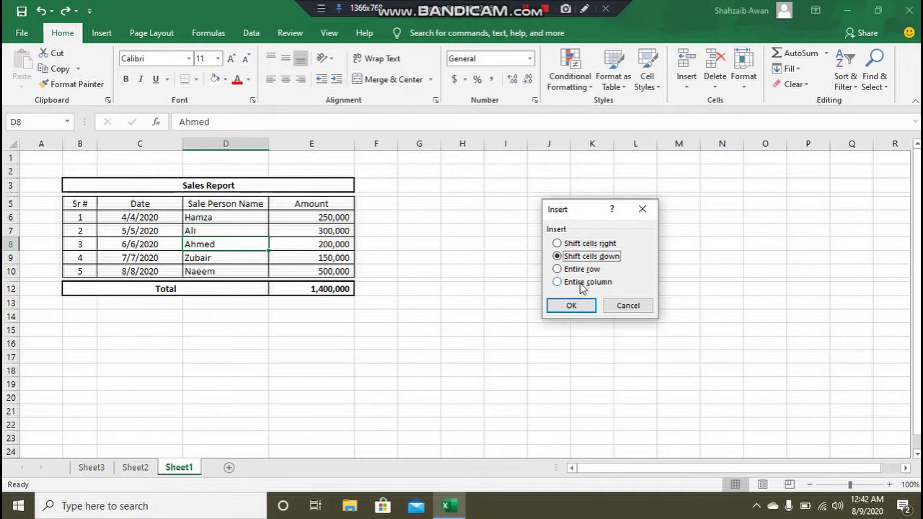
click(580, 244)
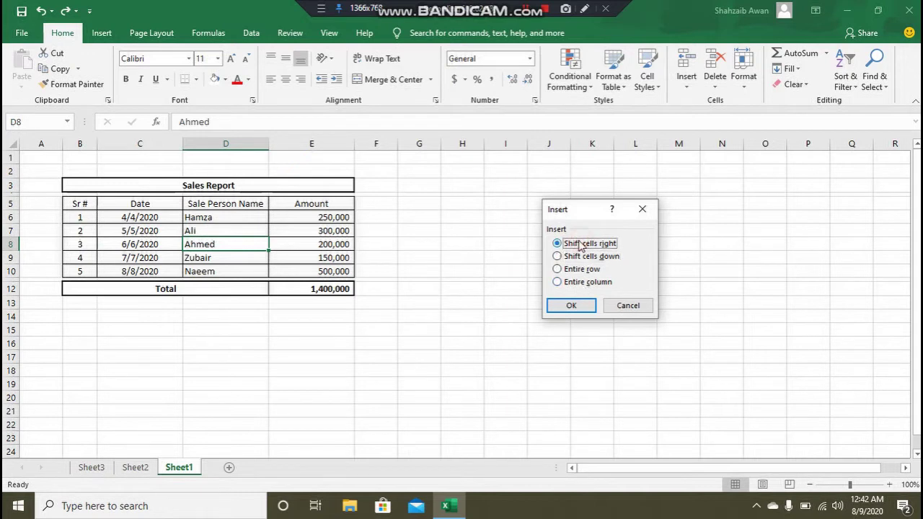
click(571, 305)
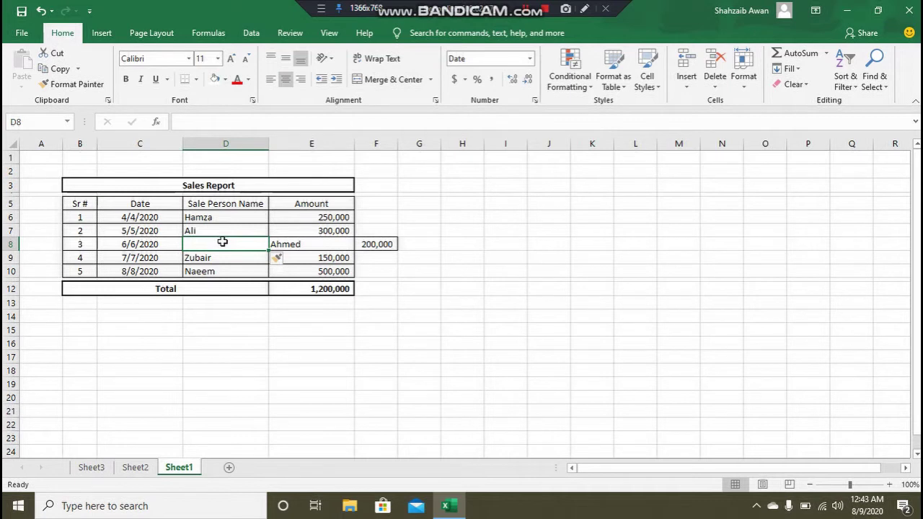
key(ctrl+z)
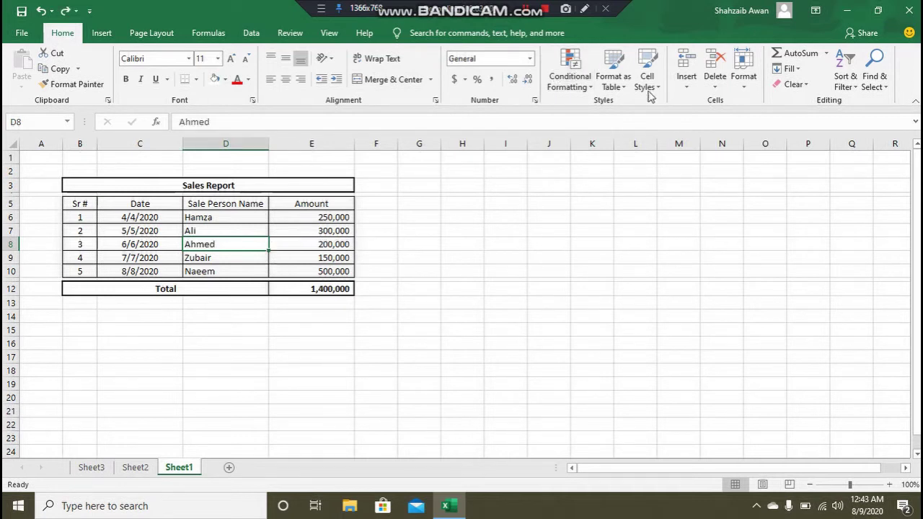
- Insert a blank cell at D8 with the Shift cells down option, accepting the unmerging of cells, and undo the insertion
click(682, 84)
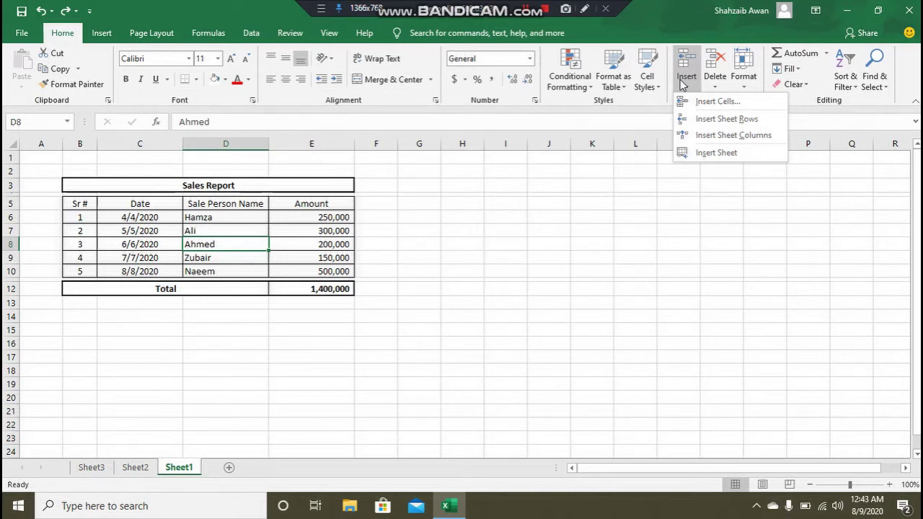
click(711, 103)
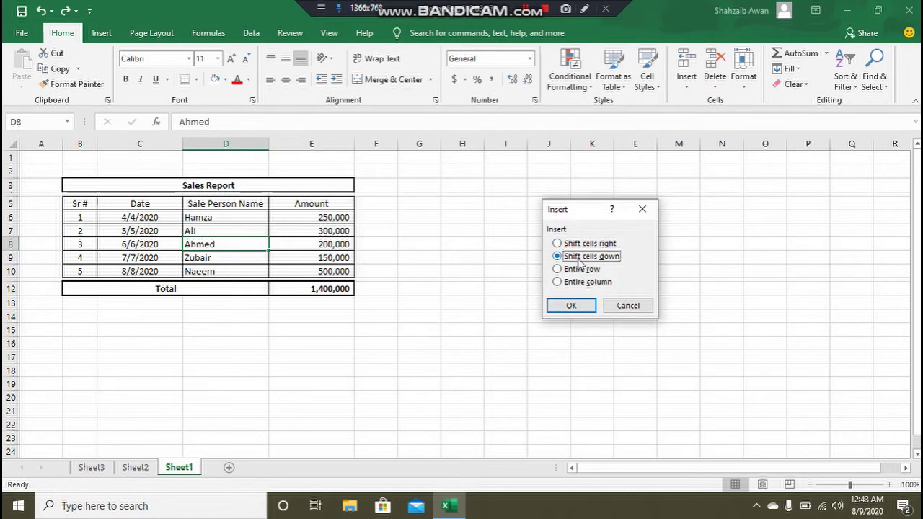
click(586, 308)
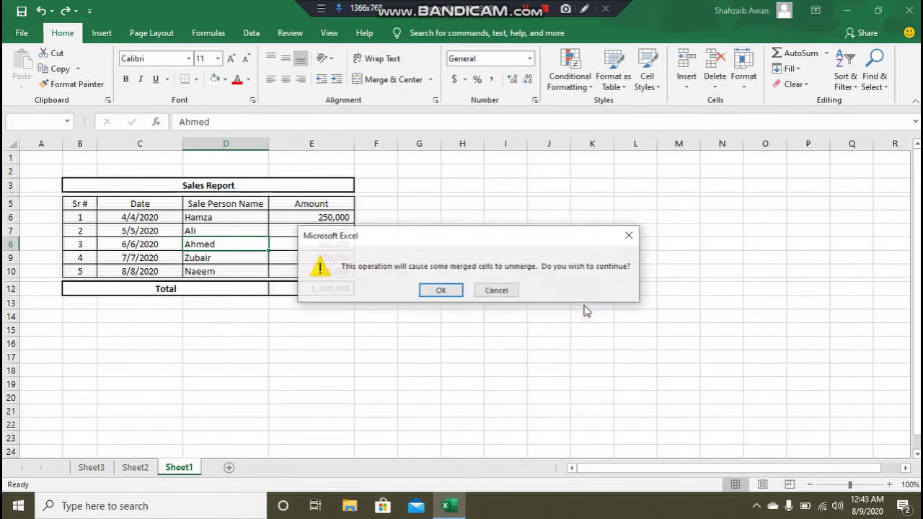
click(440, 291)
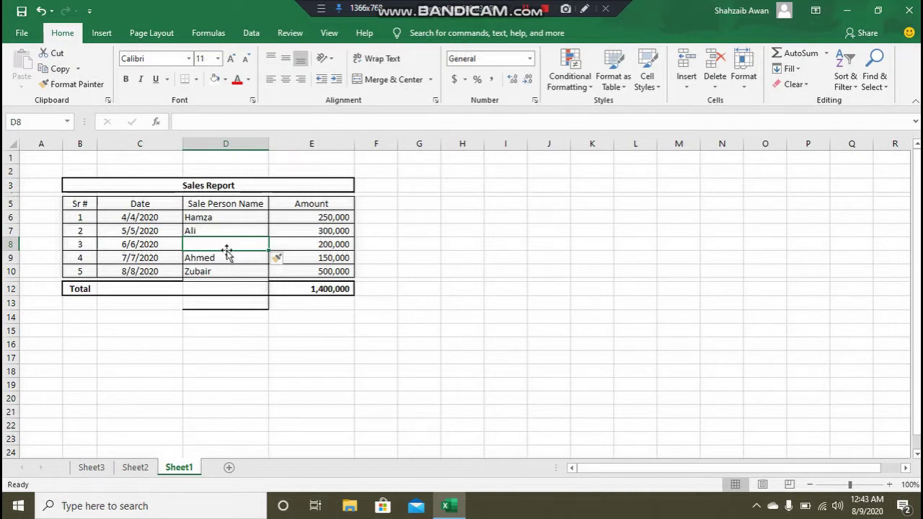
key(ctrl+z)
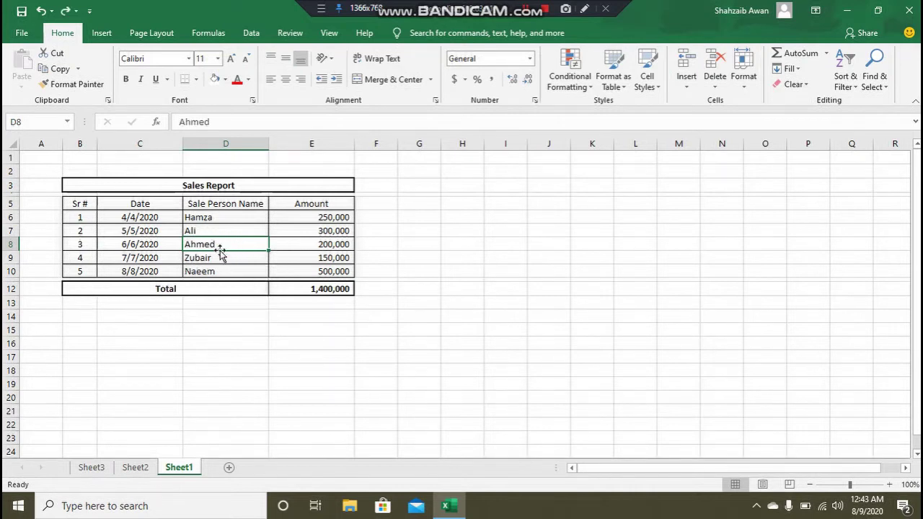
click(686, 85)
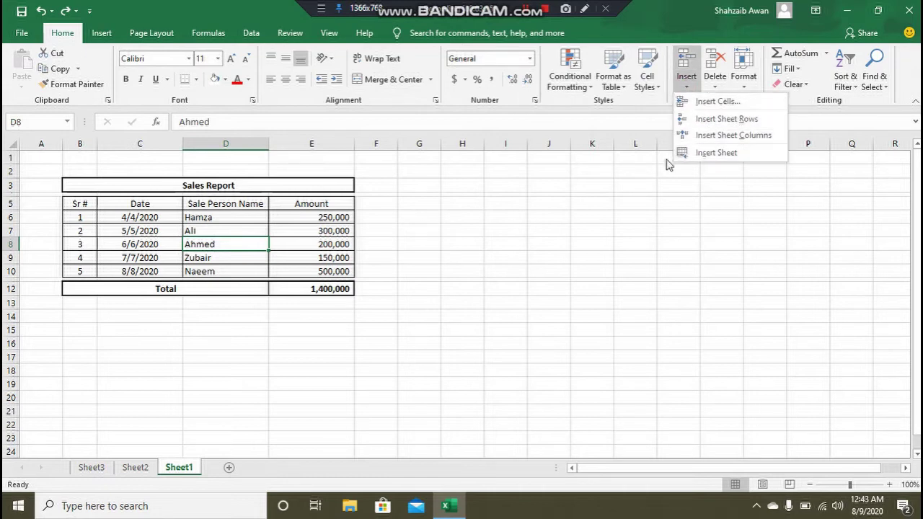
click(643, 161)
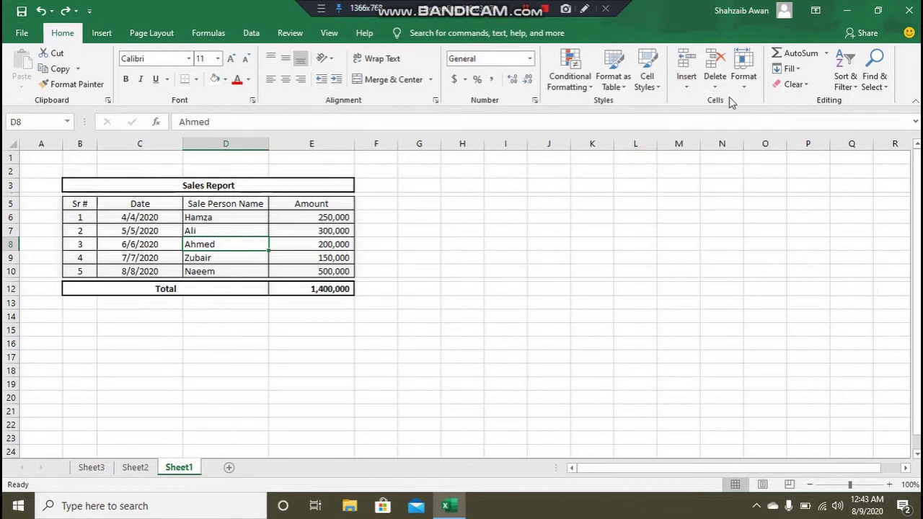
- Delete the entire row of cell D8 through the Delete Cells options, and undo the deletion
click(707, 93)
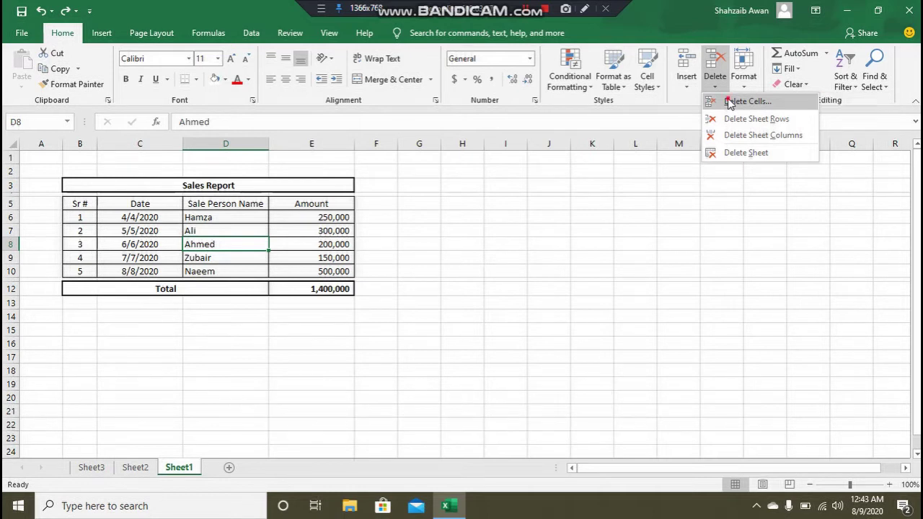
click(729, 102)
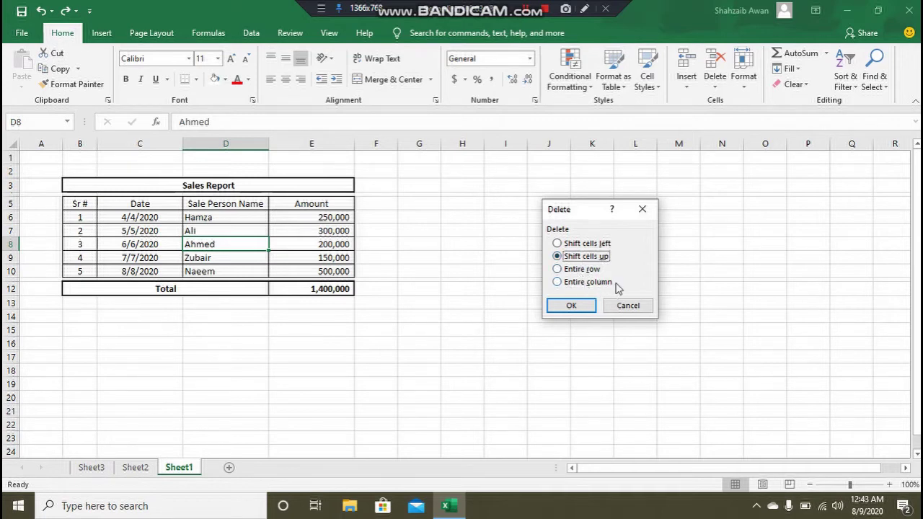
click(588, 270)
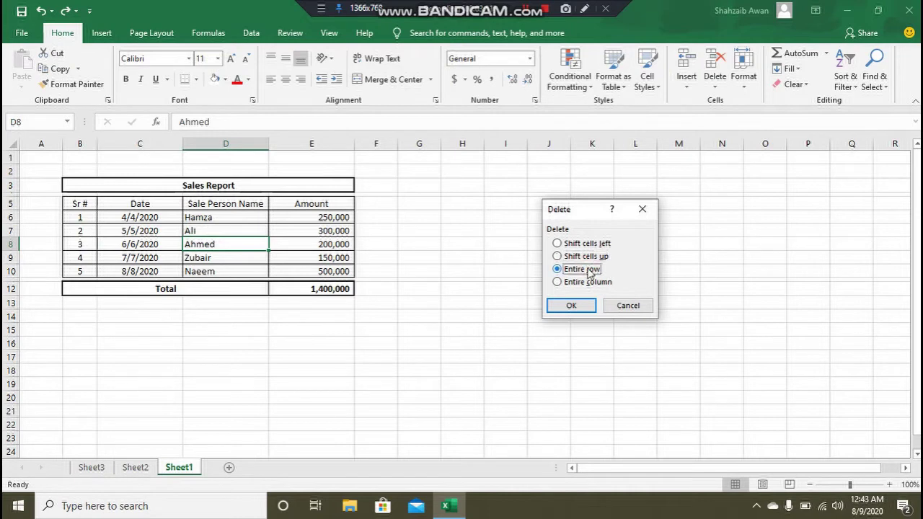
click(571, 306)
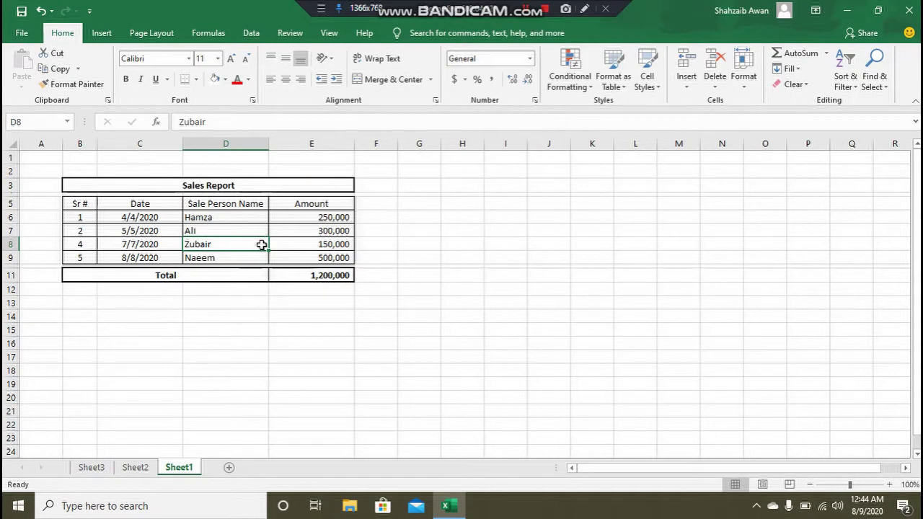
key(ctrl+z)
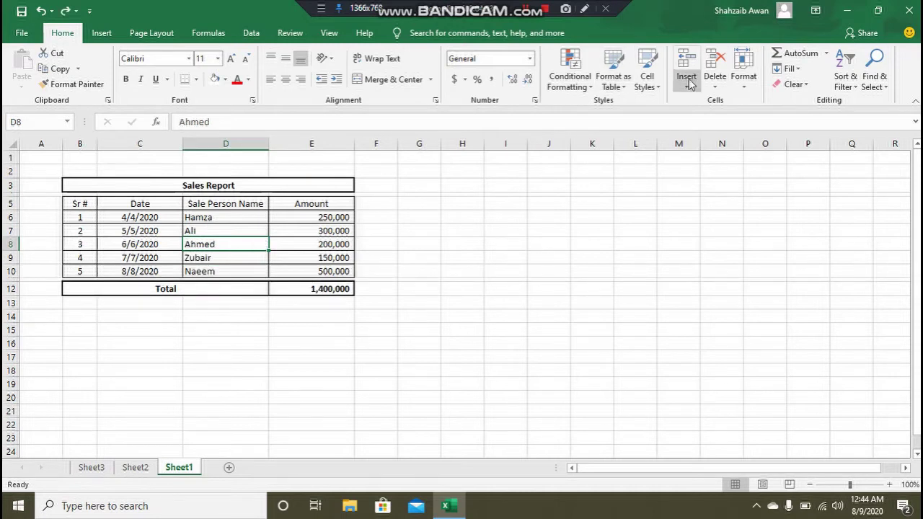
click(714, 78)
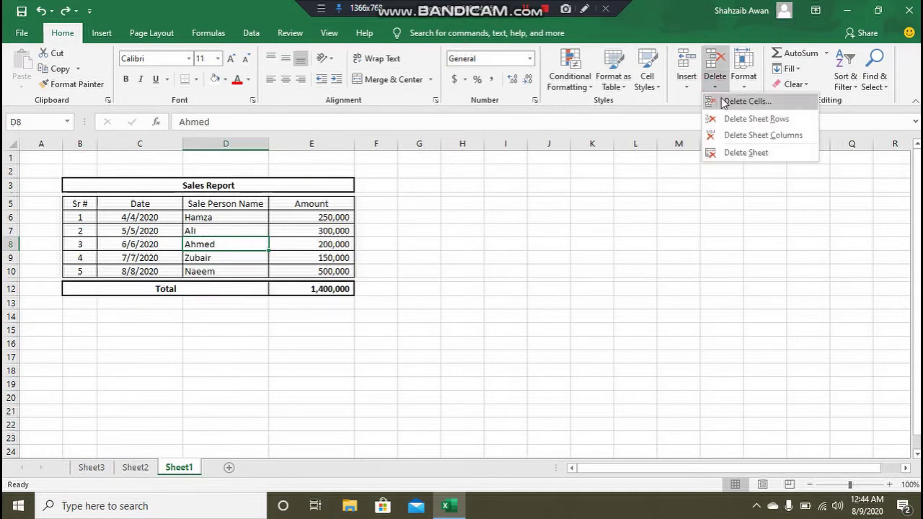
click(723, 101)
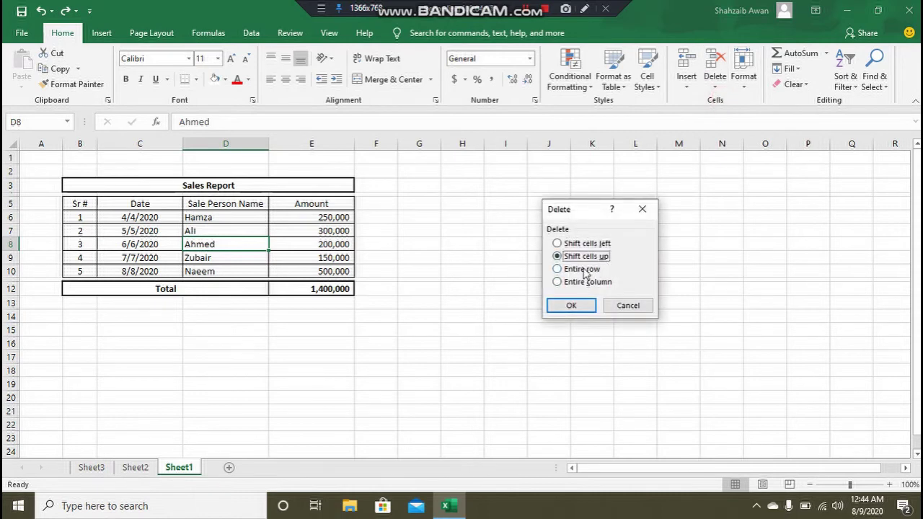
click(629, 309)
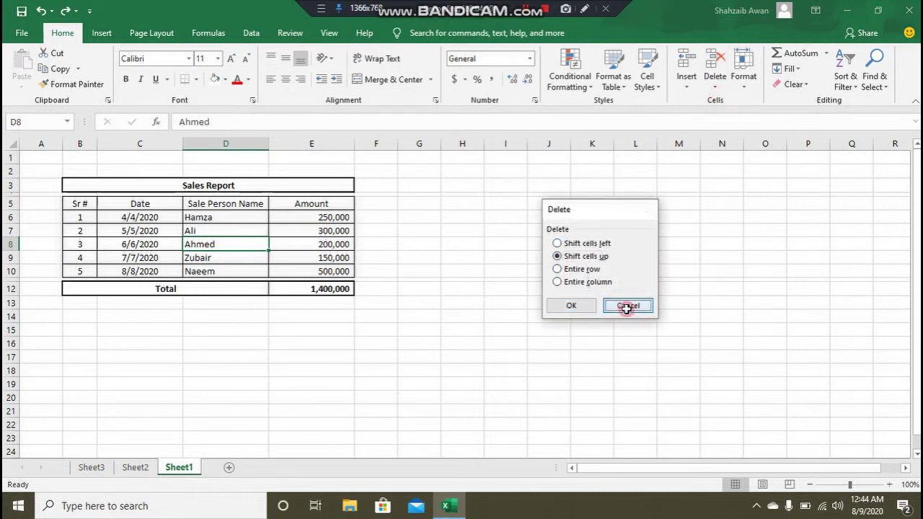
- Delete the empty worksheets Sheet3 and Sheet2 from the workbook
click(92, 468)
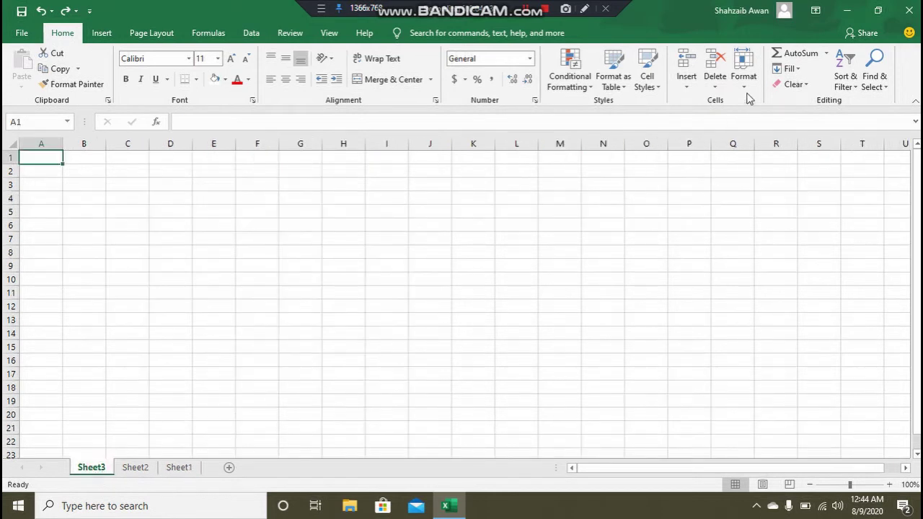
click(714, 84)
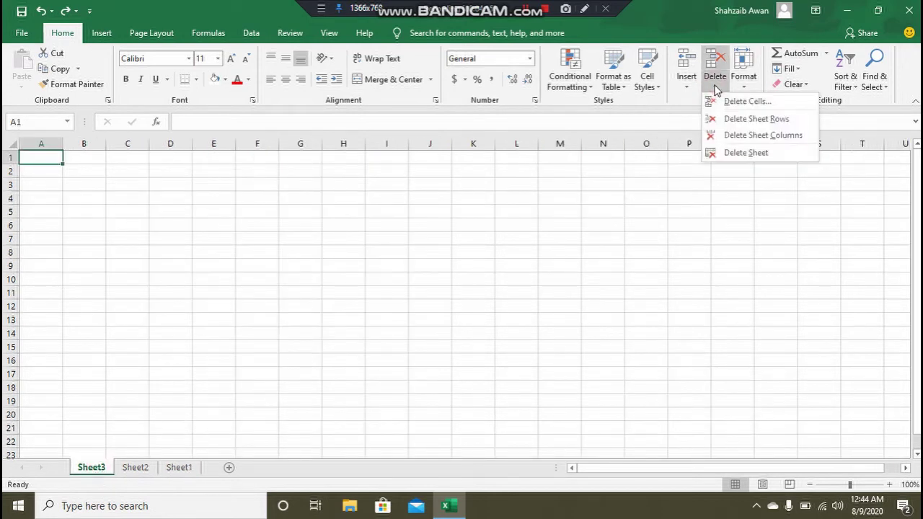
click(733, 151)
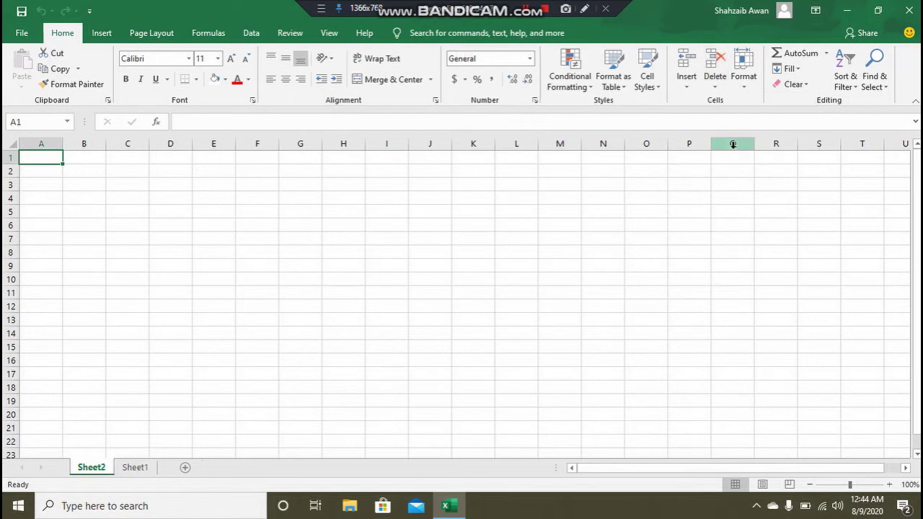
click(714, 81)
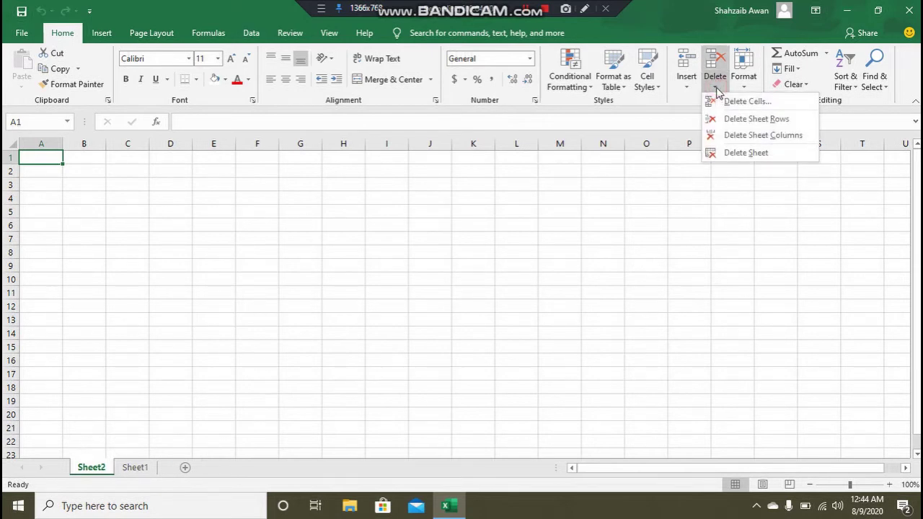
click(738, 153)
- Set the height of row 6, the first sales record, to 25, and undo the change
click(416, 185)
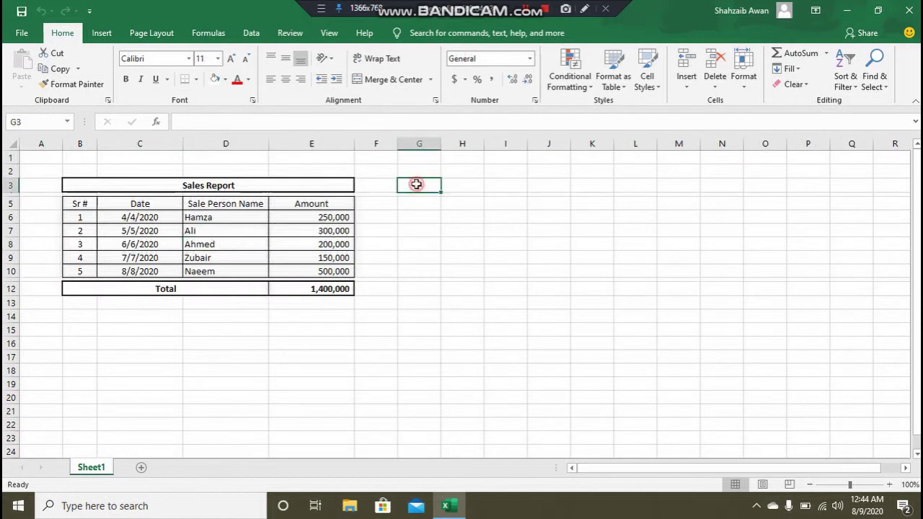
click(295, 185)
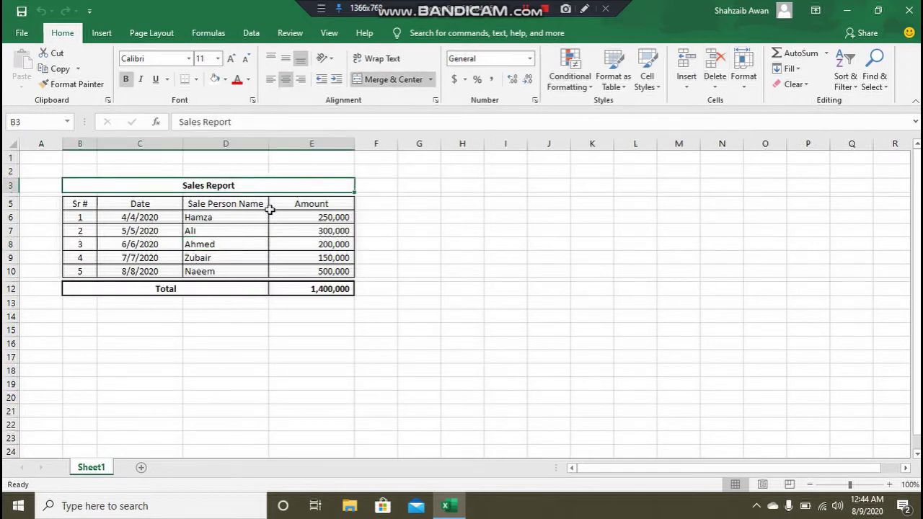
click(234, 215)
click(738, 88)
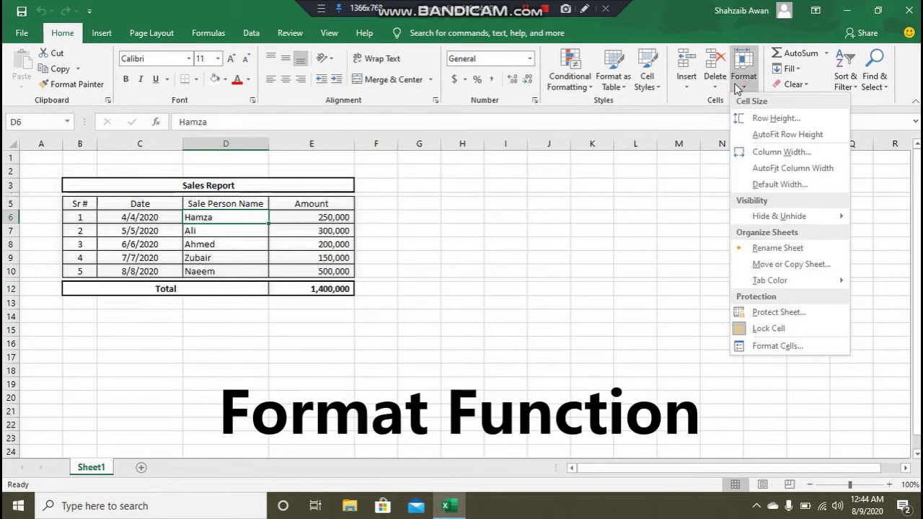
click(785, 119)
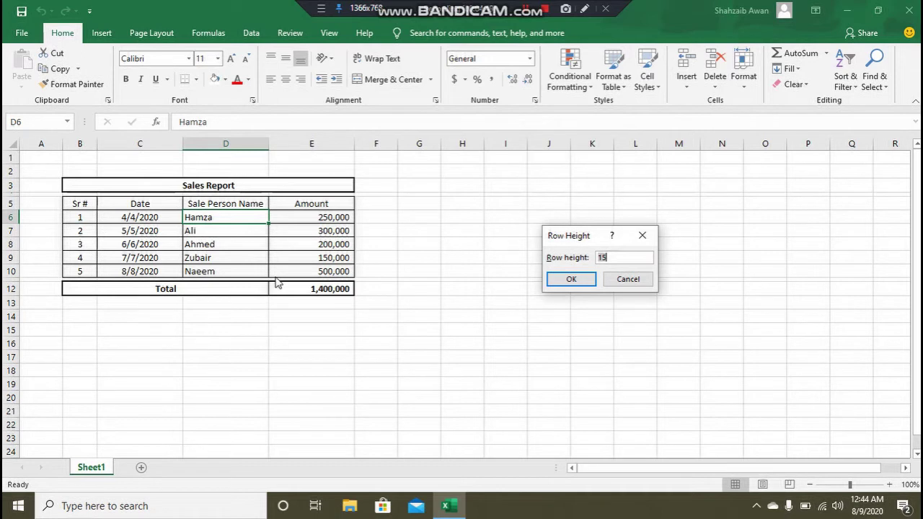
text(25)
key(Return)
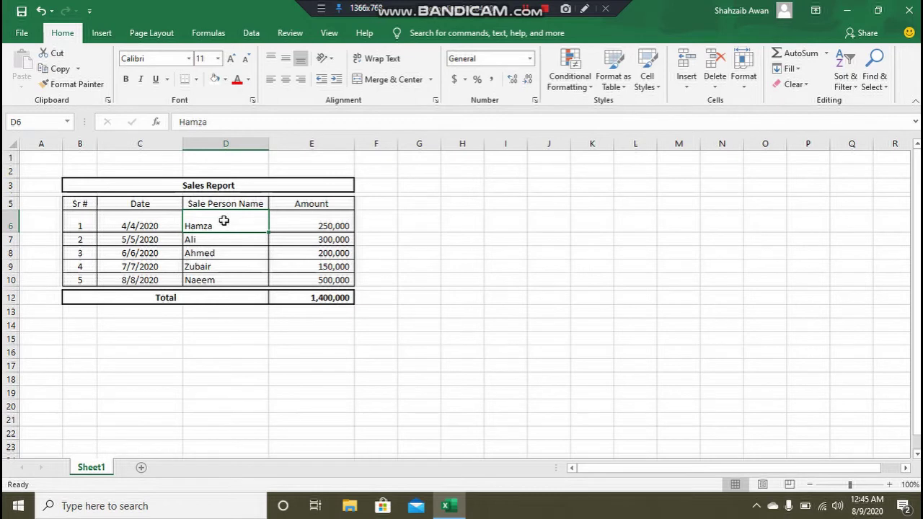
key(ctrl+z)
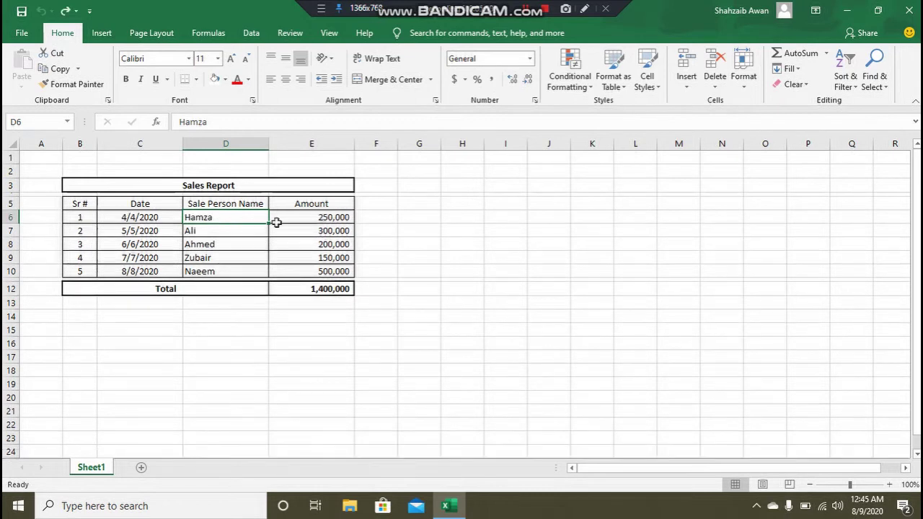
- Stretch row 6 to about twice its height, and apply AutoFit Row Height to it
click(747, 81)
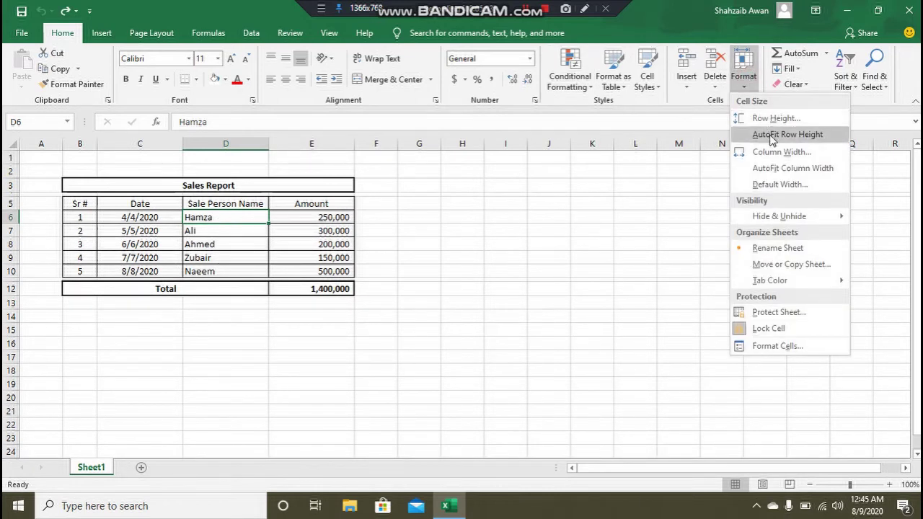
click(340, 268)
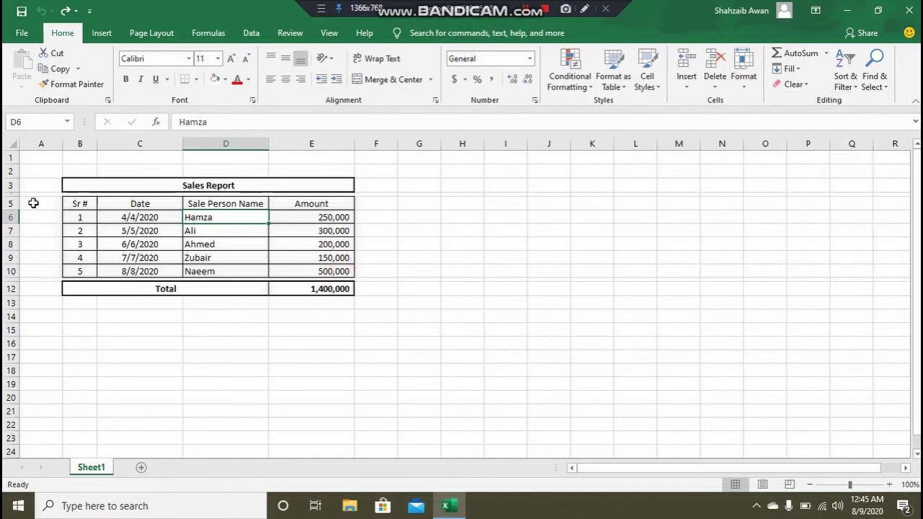
drag(15, 224, 11, 238)
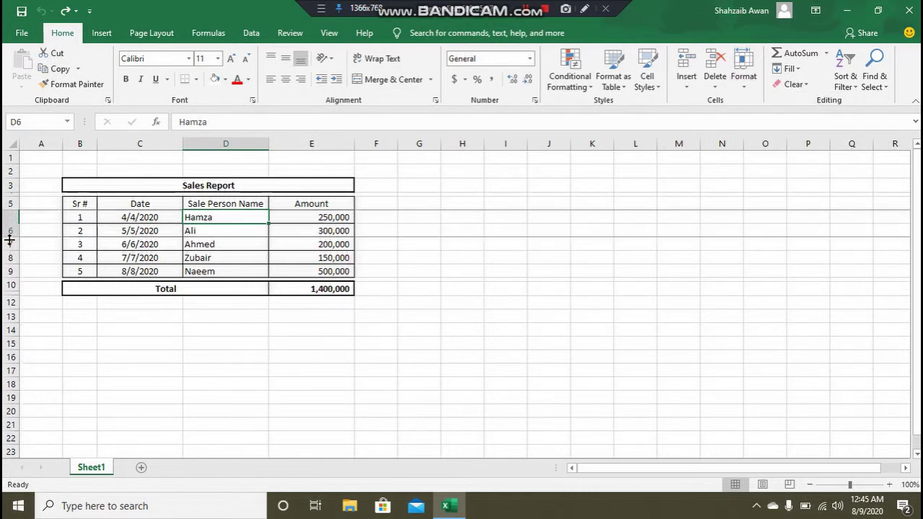
click(745, 71)
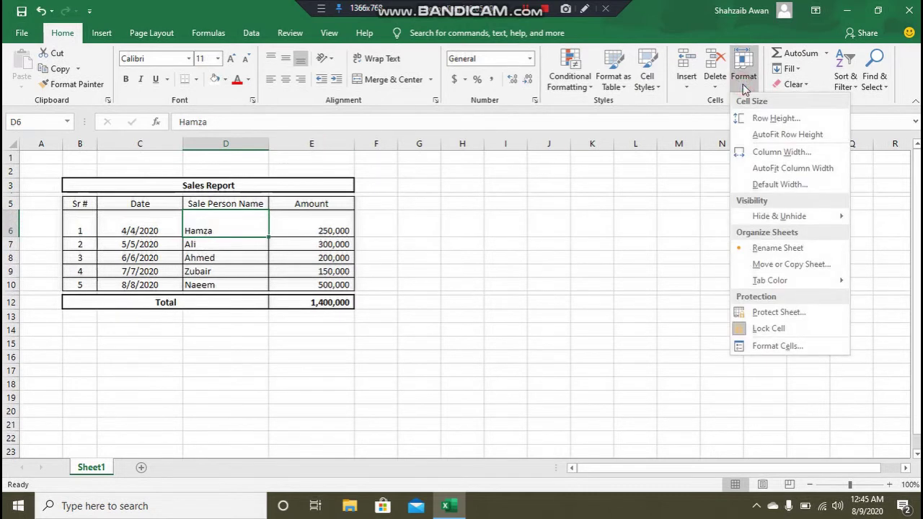
click(775, 137)
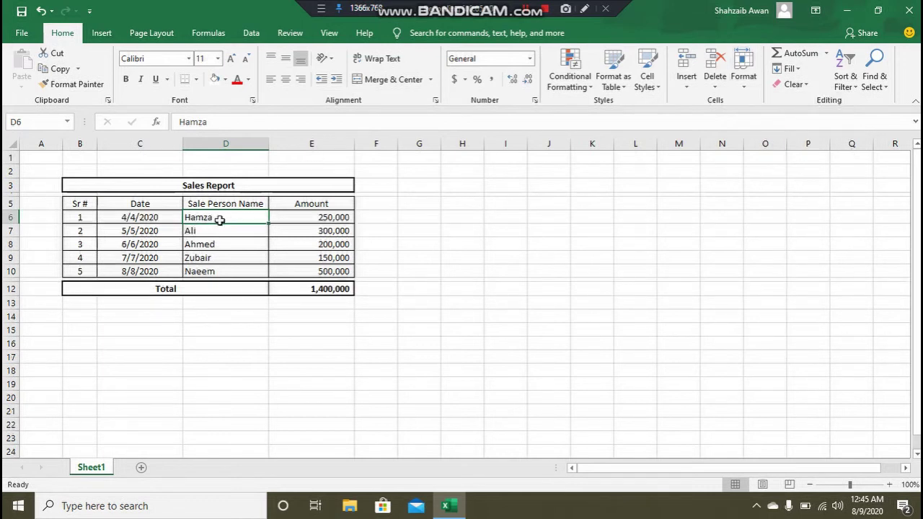
- Stretch row 6 to more than twice its height, and set the font size of cell D6 to 18
click(744, 78)
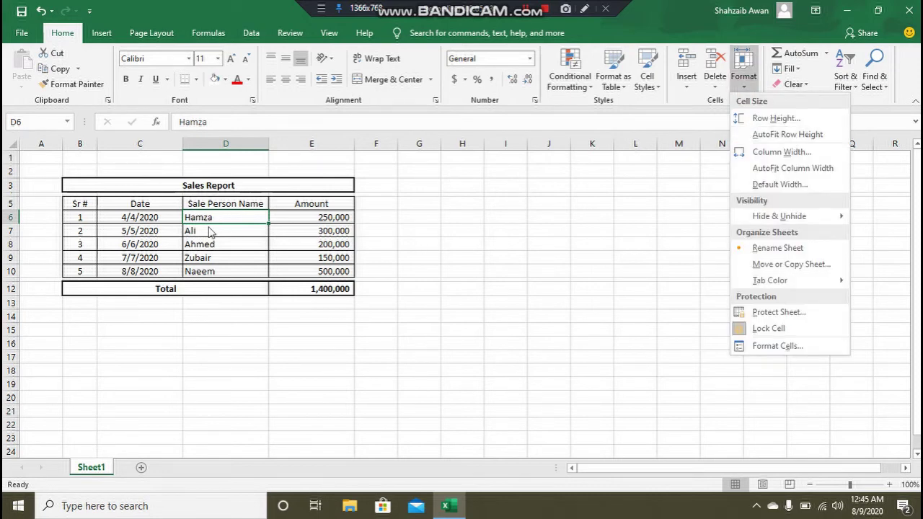
click(15, 226)
drag(13, 223, 12, 241)
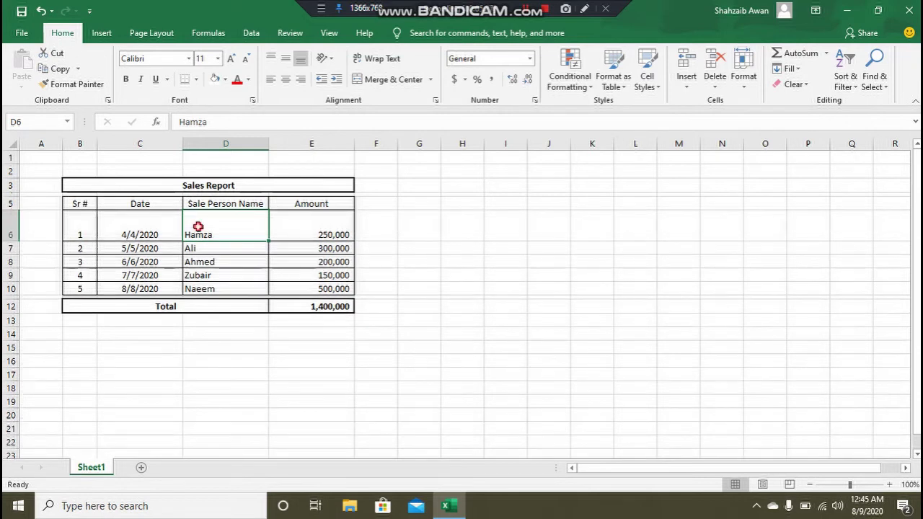
click(217, 59)
click(203, 164)
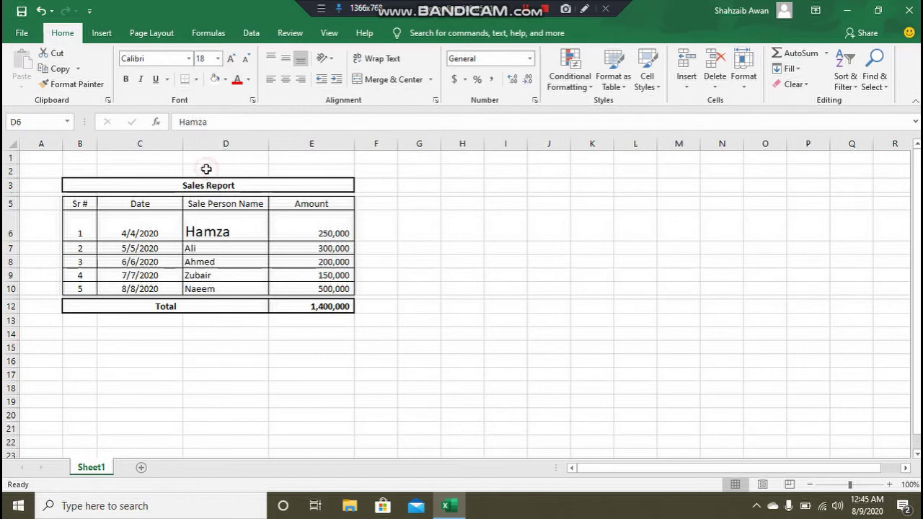
- Apply AutoFit Row Height to row 6, and undo it together with the preceding font size and row height changes
click(746, 79)
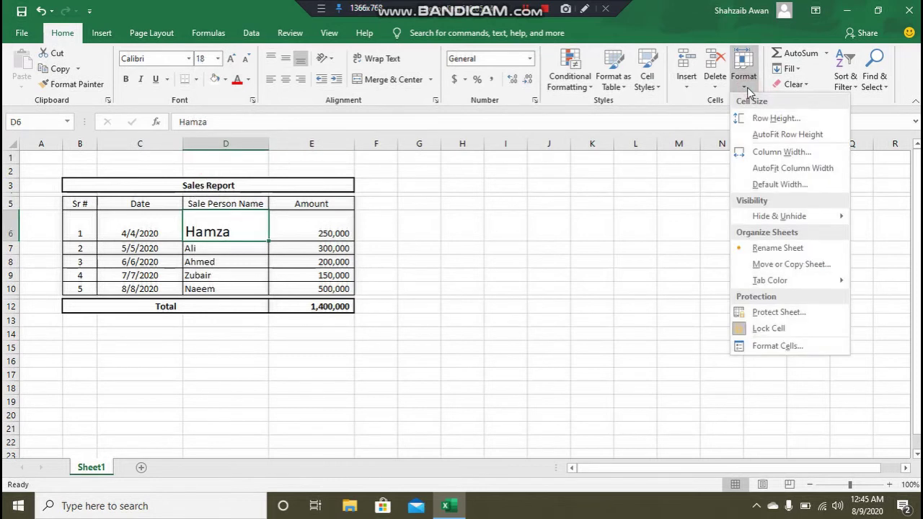
click(779, 134)
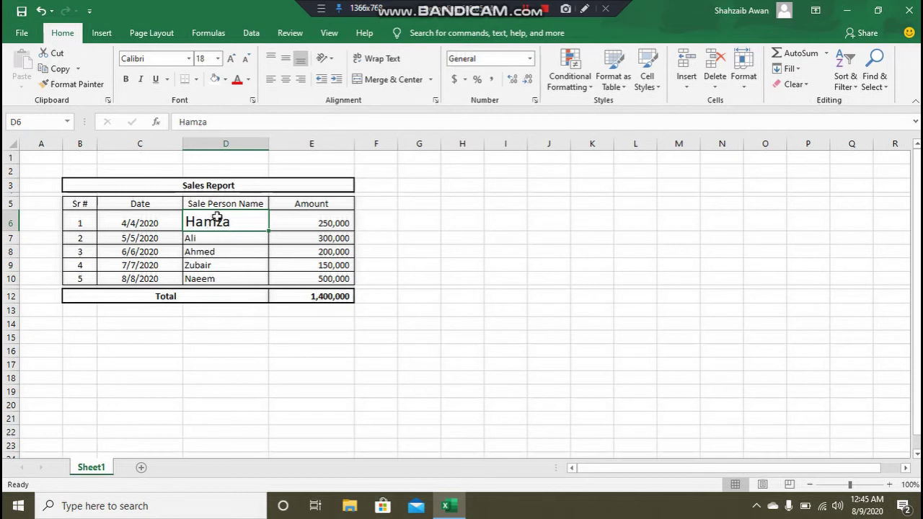
key(ctrl+z)
key(ctrl+z)
key(ctrl+z)
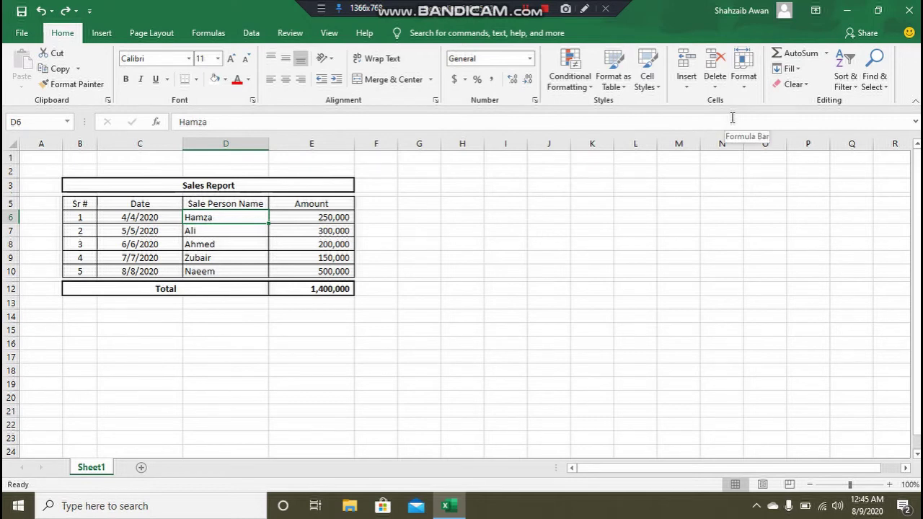
- Set the width of column D, Sale Person Name, to 50
click(744, 80)
click(768, 152)
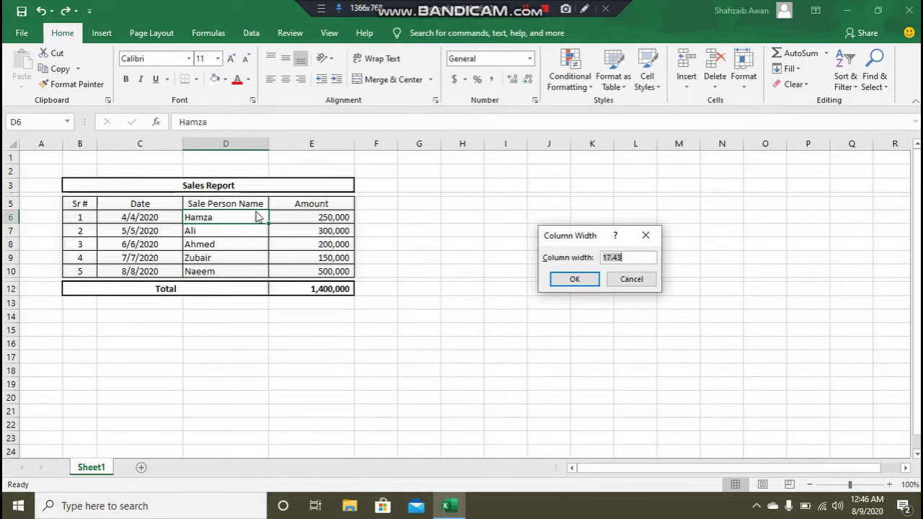
text(50)
key(Tab)
key(Return)
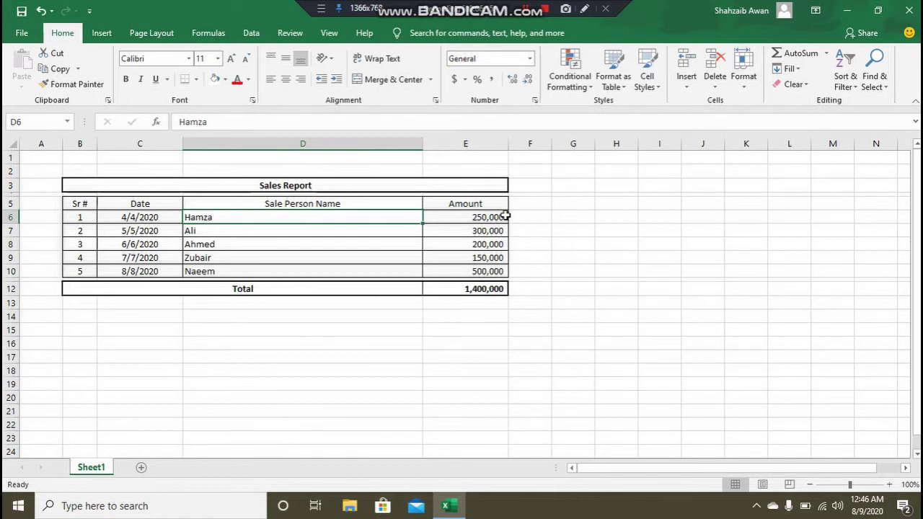
- Apply AutoFit Column Width to column D based on the contents of cell D7
click(745, 88)
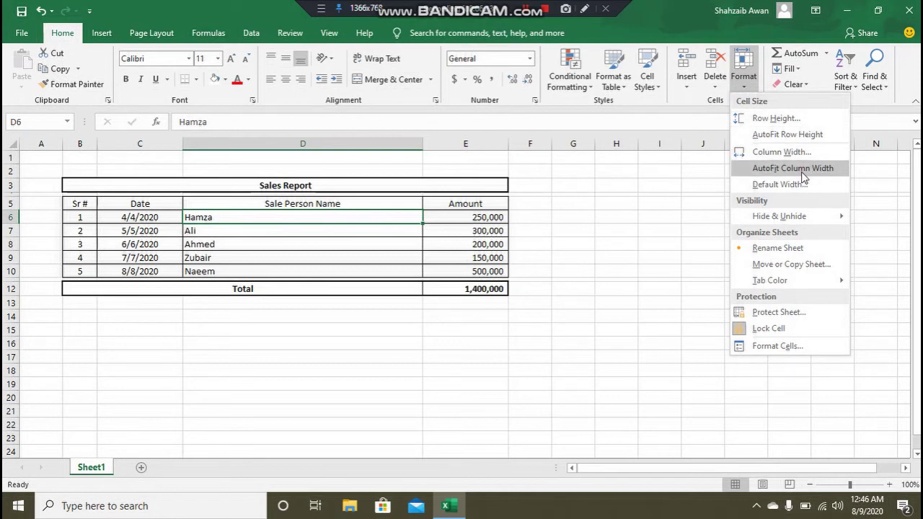
click(199, 231)
click(199, 231)
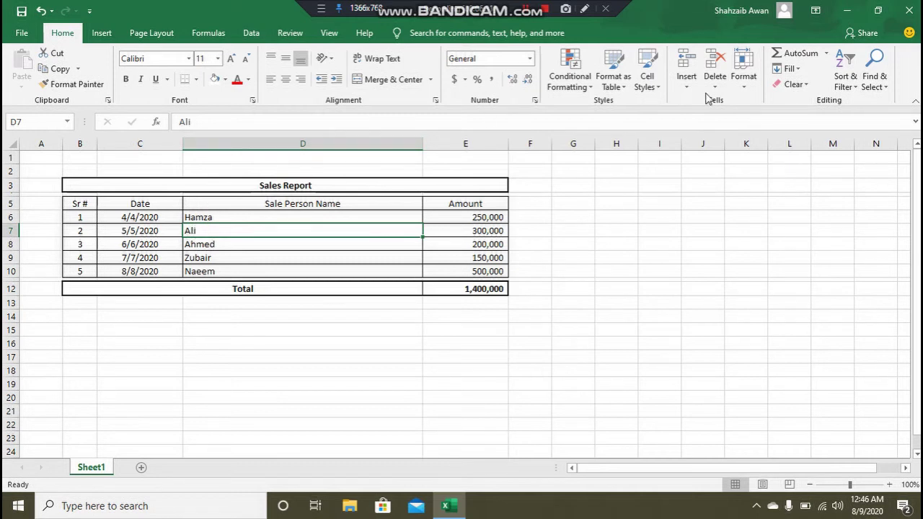
click(741, 86)
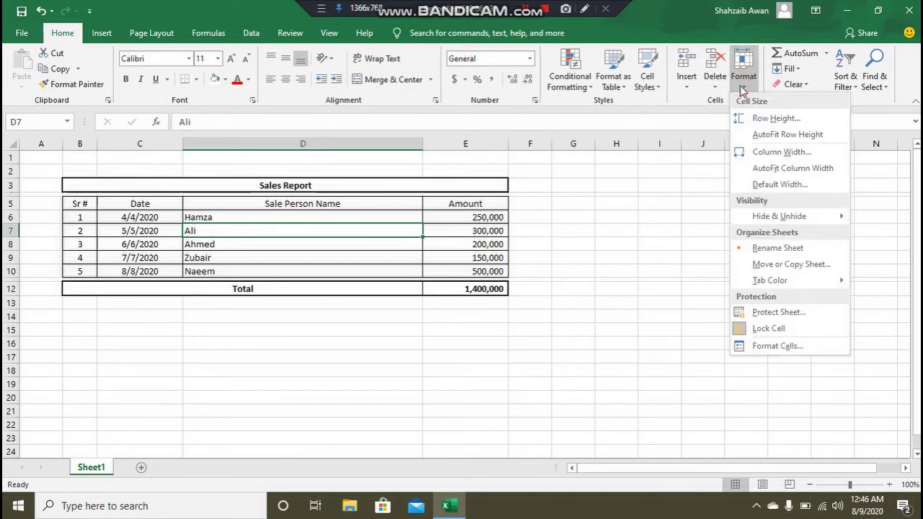
click(804, 171)
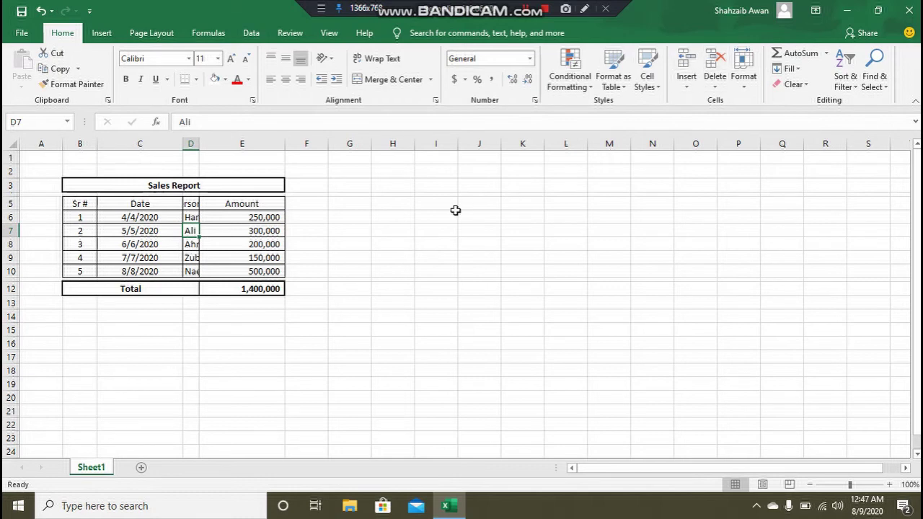
- Undo the AutoFit of column D, and accept 8.43 as the sheet's standard column width
key(ctrl+z)
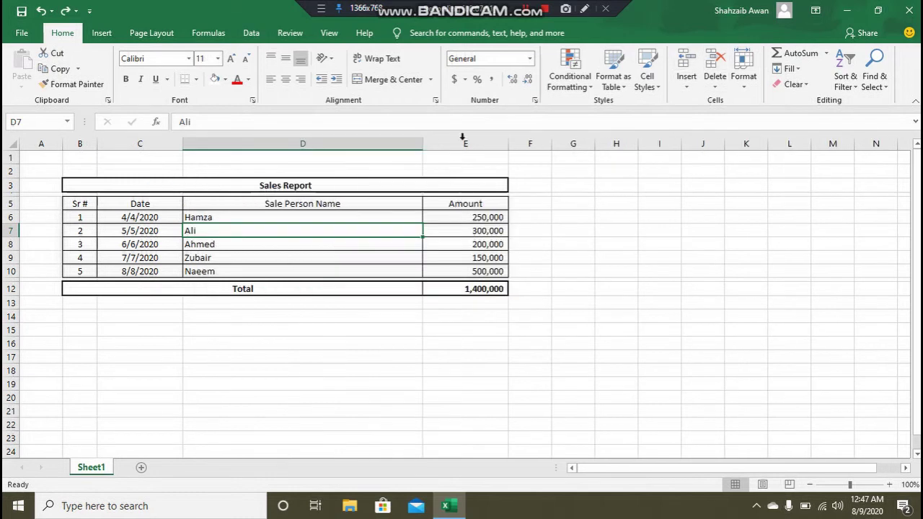
click(746, 84)
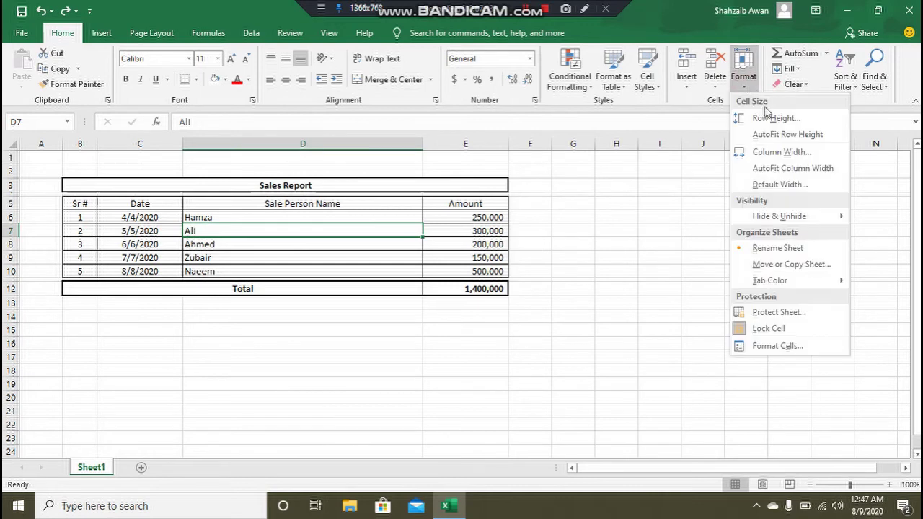
click(786, 186)
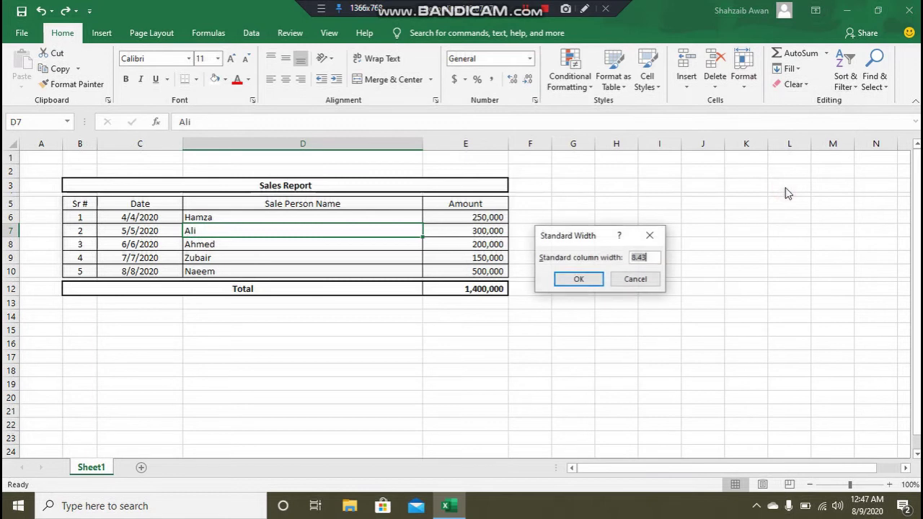
key(Return)
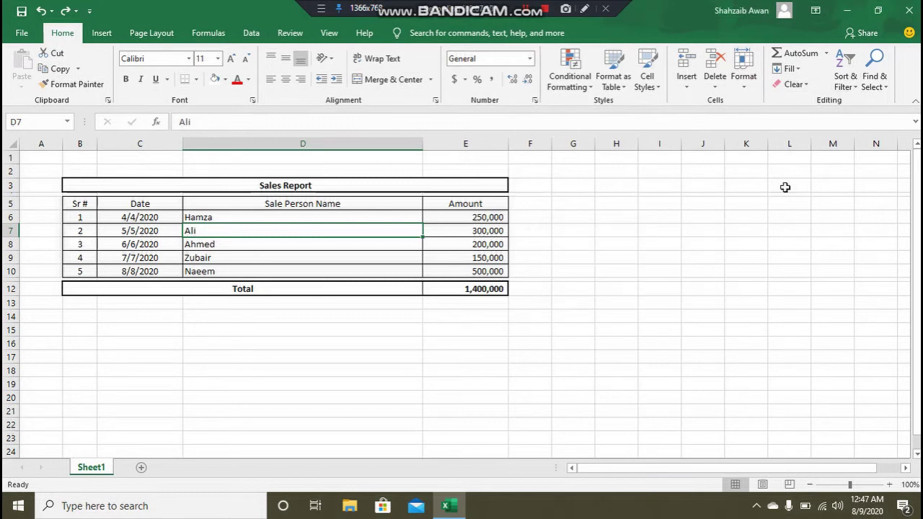
- Set the sheet's standard column width to 4.5, and undo that change
click(744, 72)
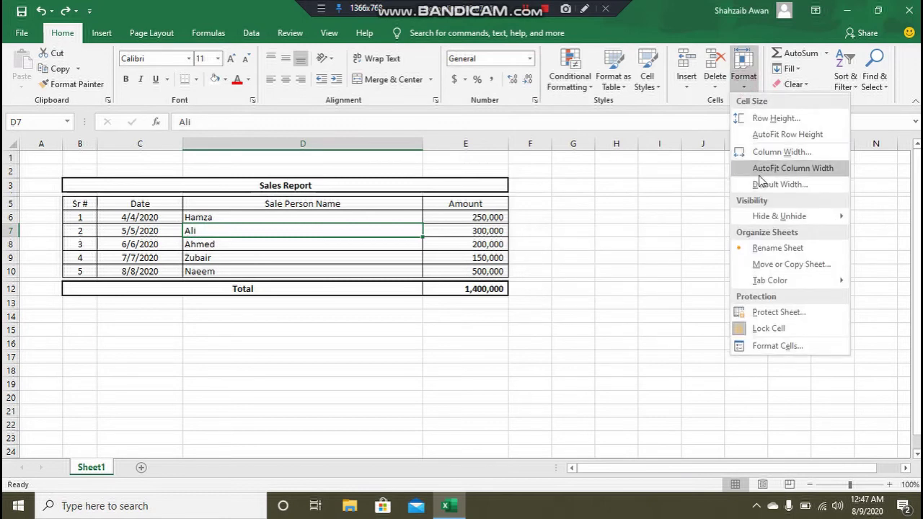
click(761, 185)
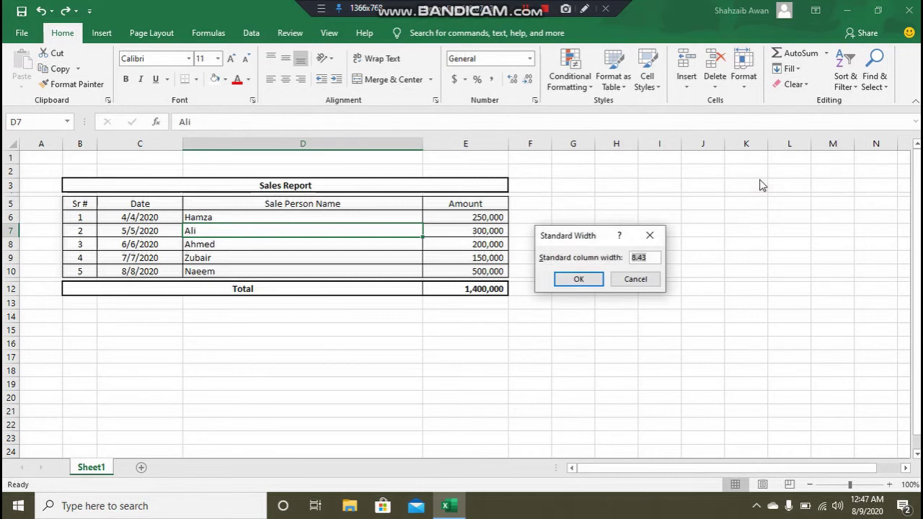
text(4.5)
key(Return)
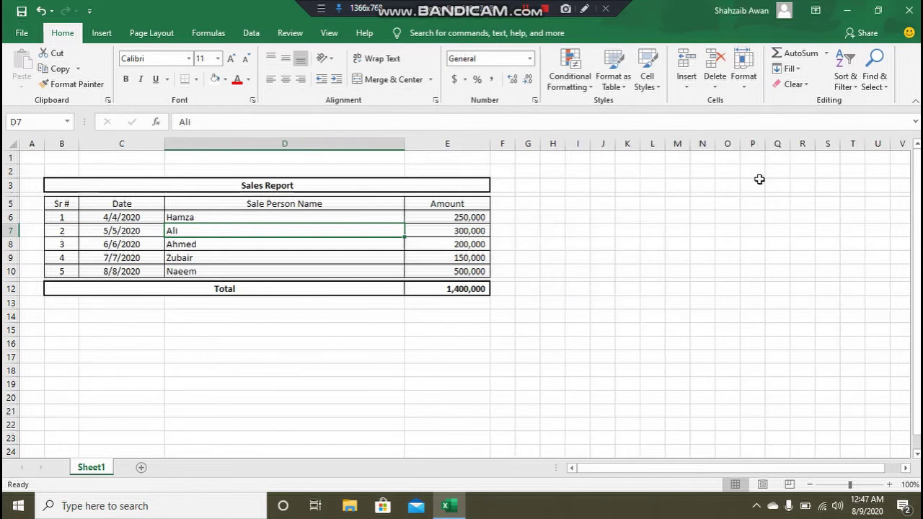
key(ctrl+z)
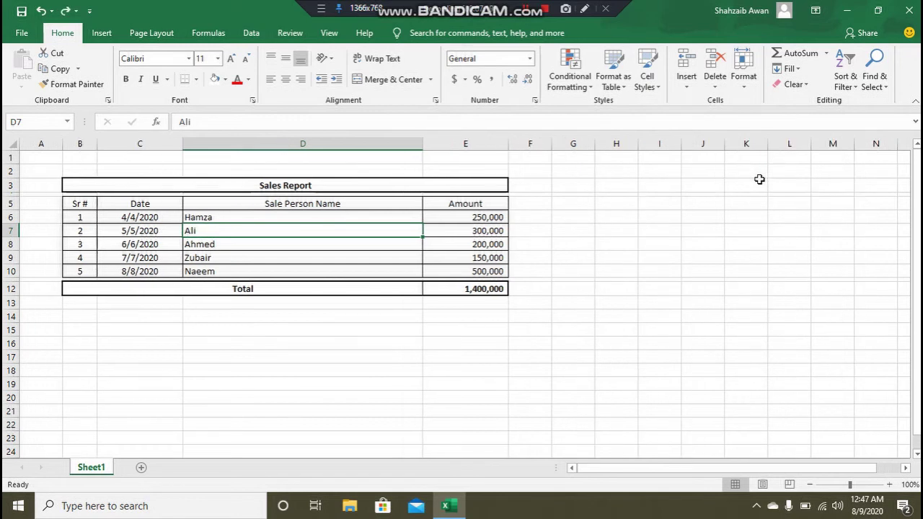
- Check the sheet's standard column width setting without changing it
key(ctrl+y)
click(744, 72)
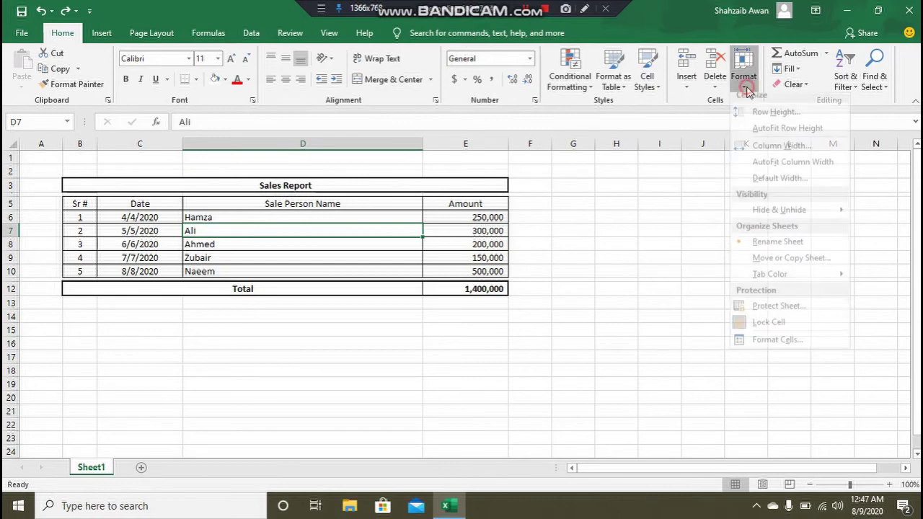
click(778, 184)
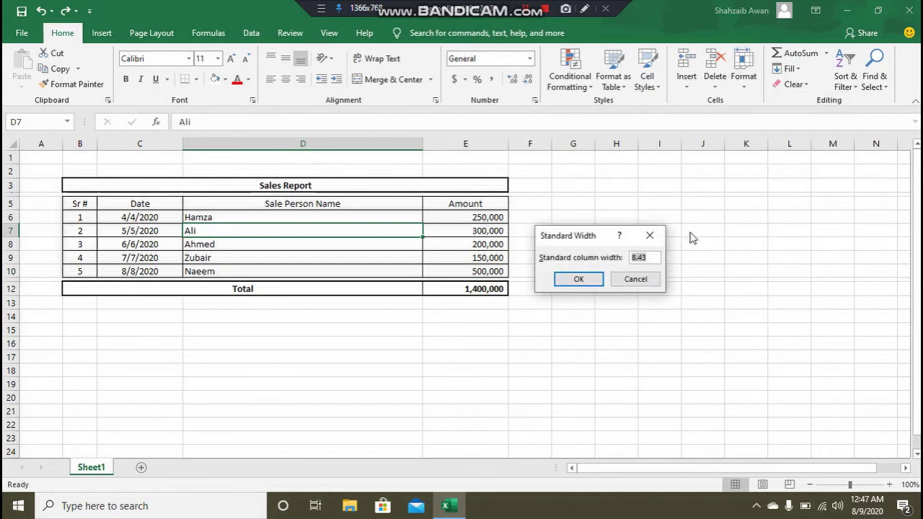
click(633, 282)
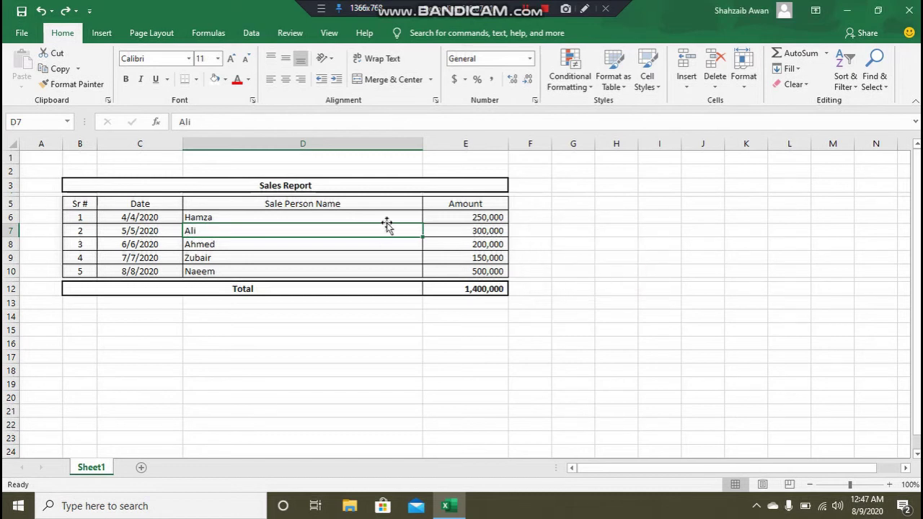
- Narrow column D to slightly wider than its Sale Person Name heading
drag(422, 145, 288, 142)
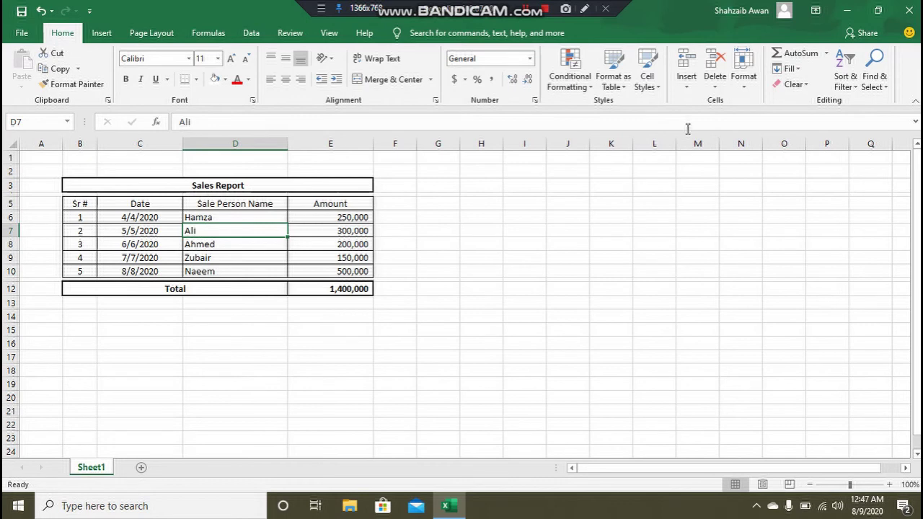
- Add a new blank worksheet after Sheet1, and return to Sheet1
click(740, 81)
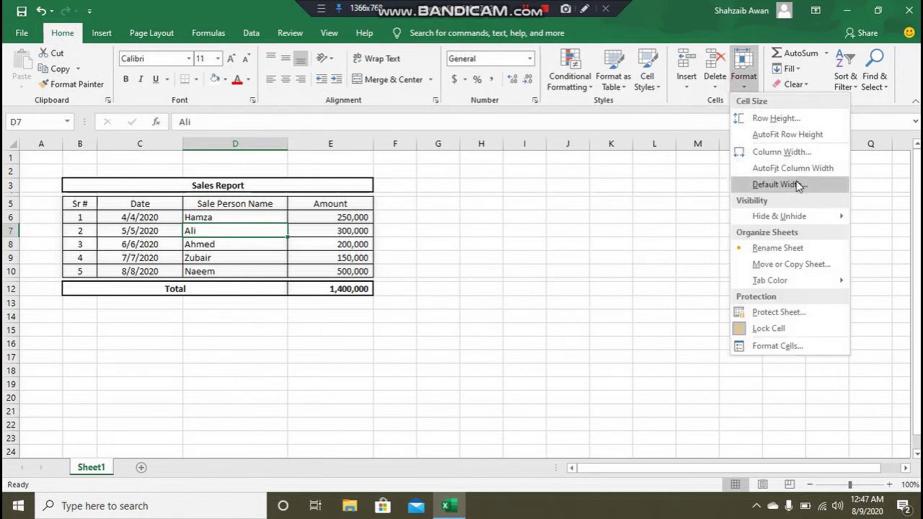
mouse_move(791, 218)
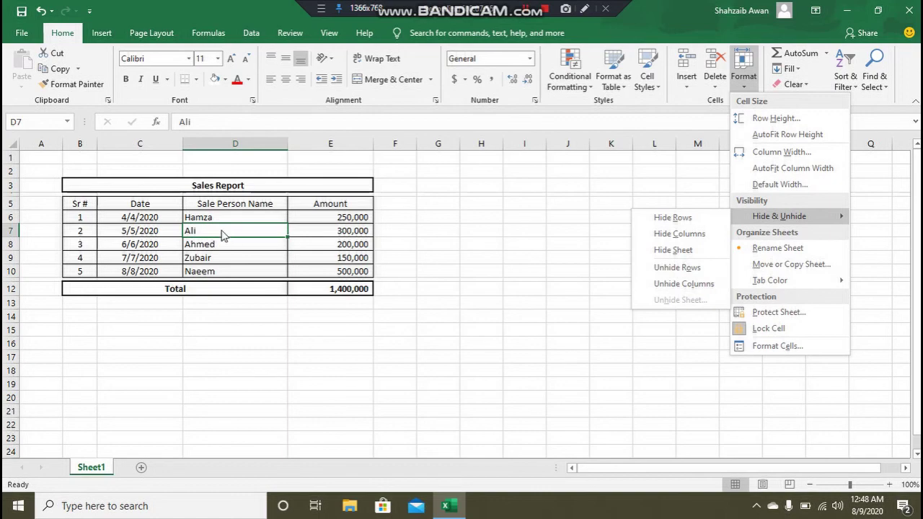
click(150, 472)
click(144, 470)
click(90, 467)
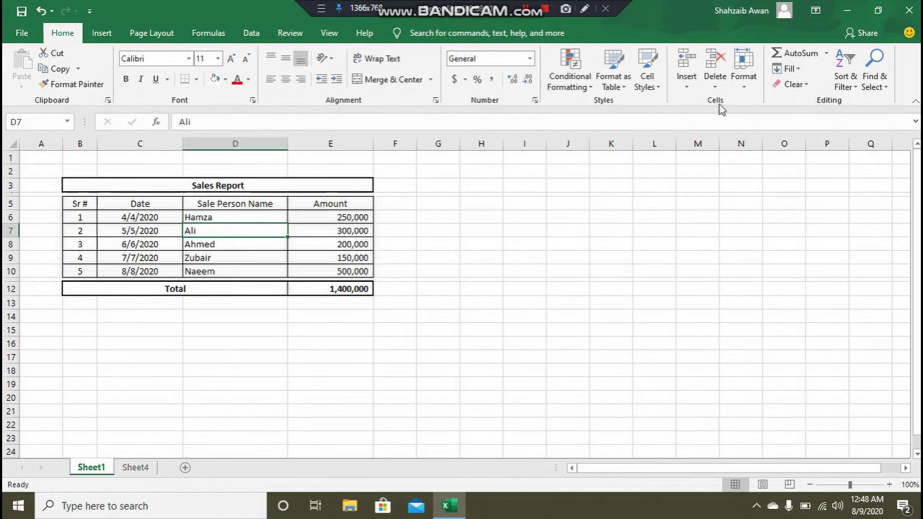
- Hide row 7, the second sales entry of the report
click(746, 88)
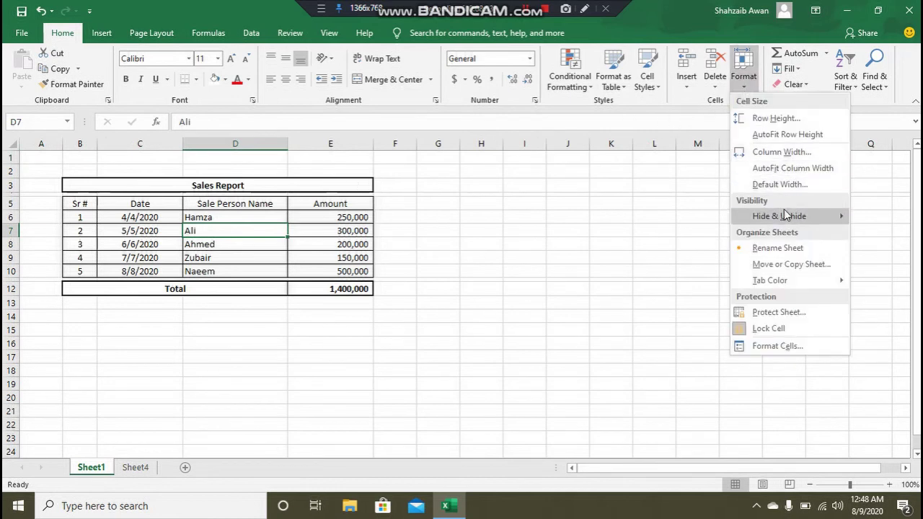
click(673, 218)
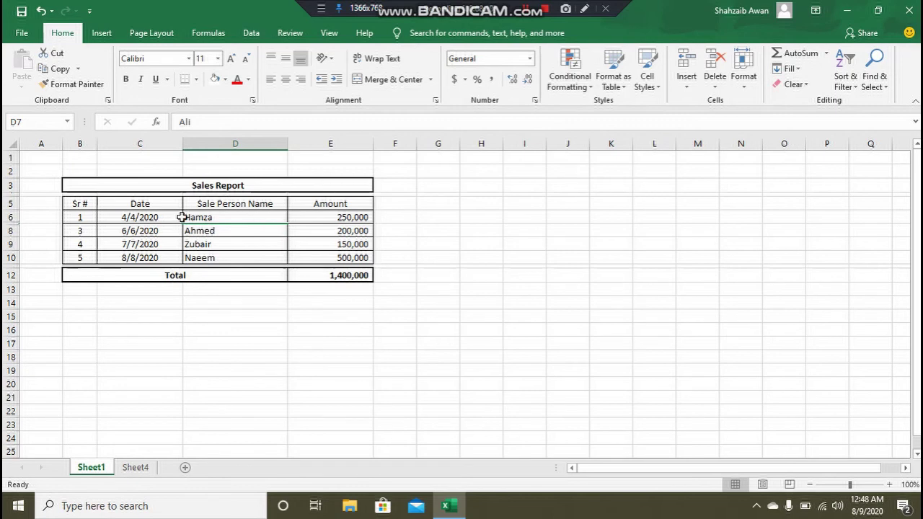
- Unhide row 7 by selecting the rows on both sides of it, 6 and 8, and clear the row selection
drag(9, 217, 8, 227)
click(744, 70)
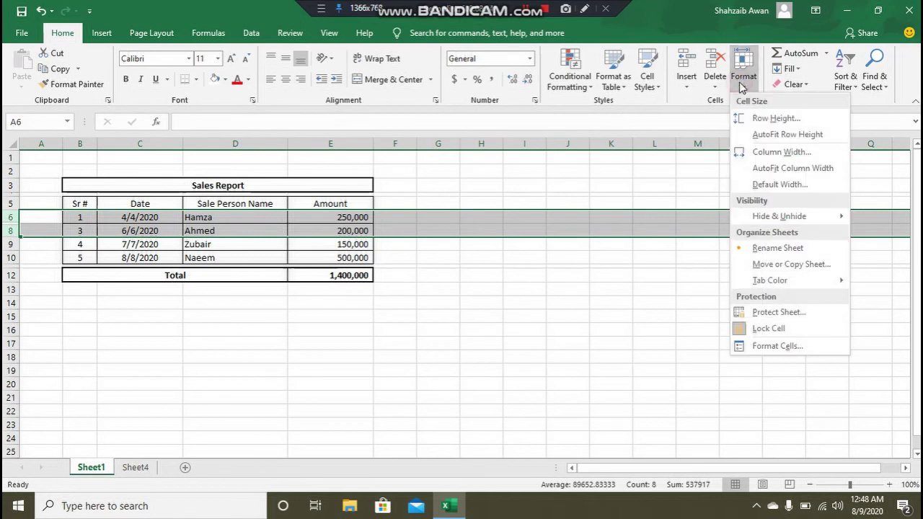
mouse_move(777, 217)
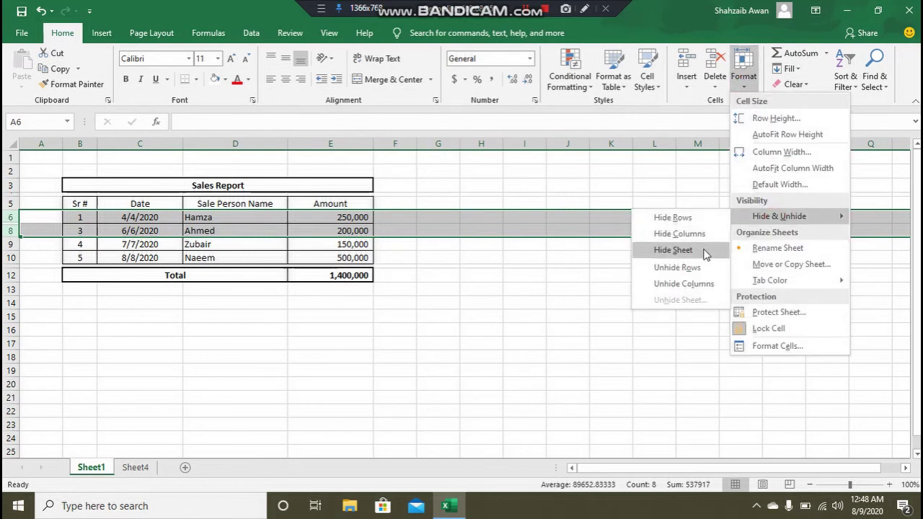
click(704, 270)
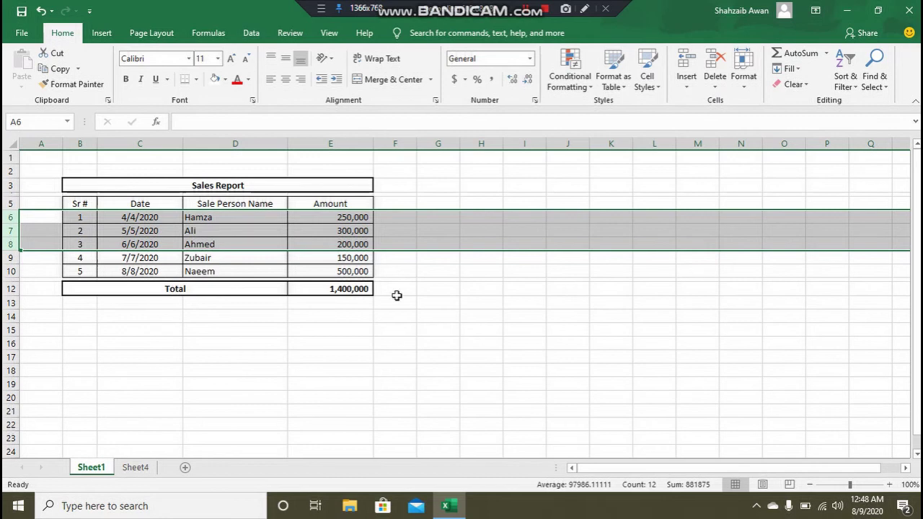
click(134, 242)
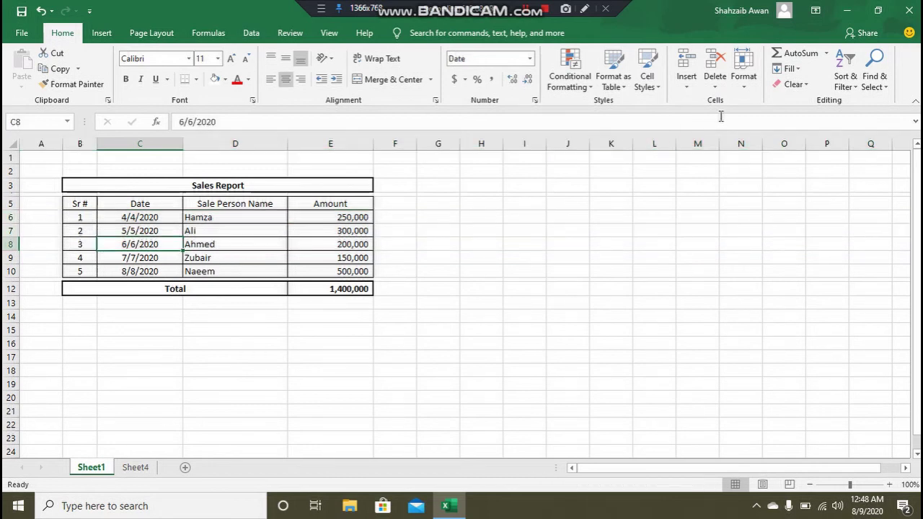
- Hide the blank worksheet Sheet4
click(136, 467)
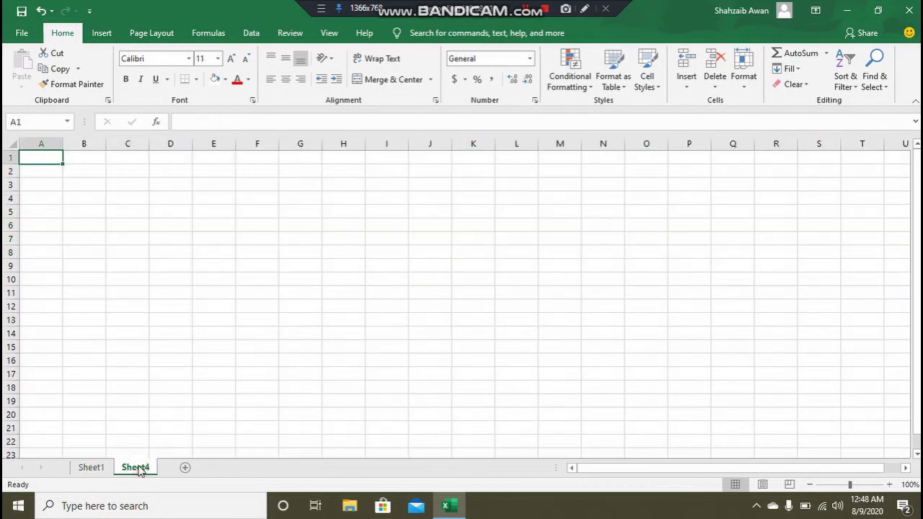
click(746, 90)
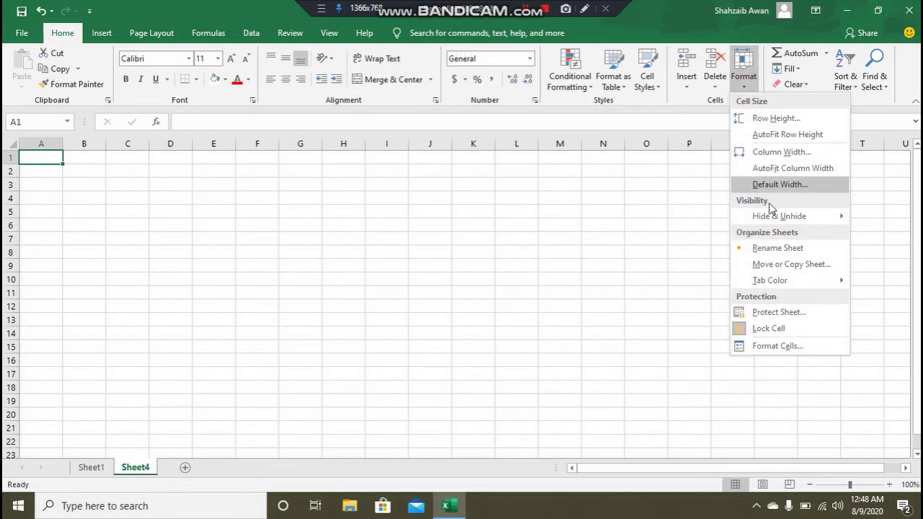
mouse_move(772, 220)
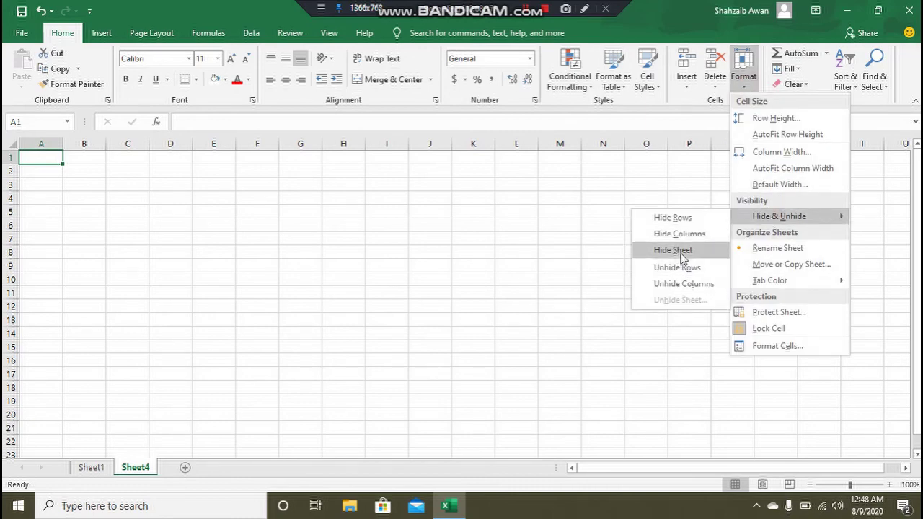
click(680, 250)
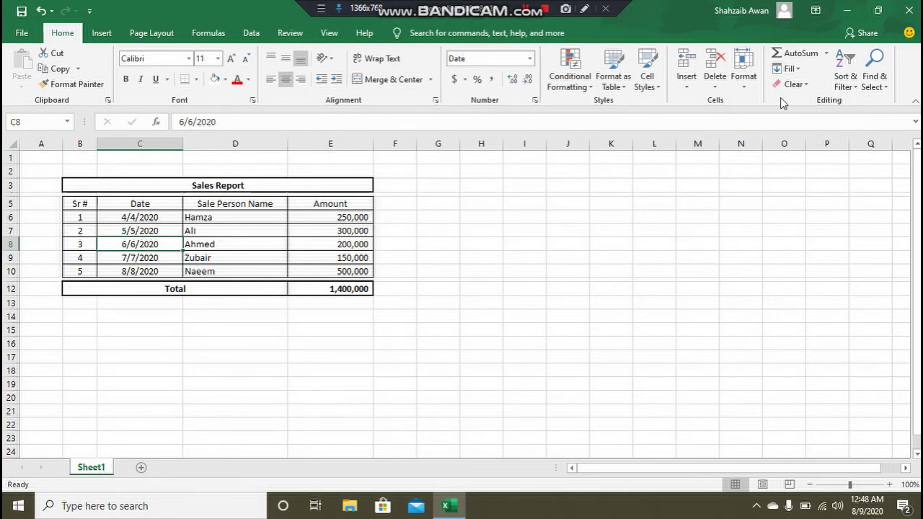
- Unhide Sheet4, and return to the sales report on Sheet1
click(746, 86)
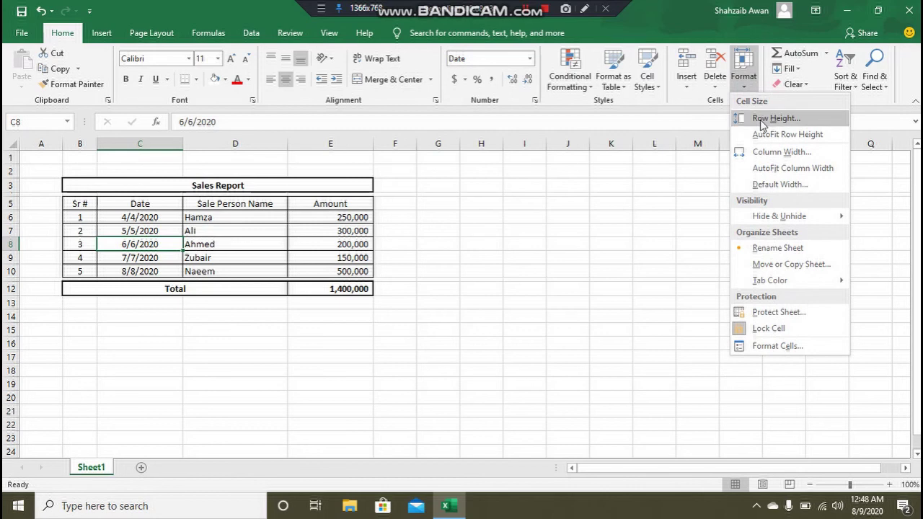
click(781, 216)
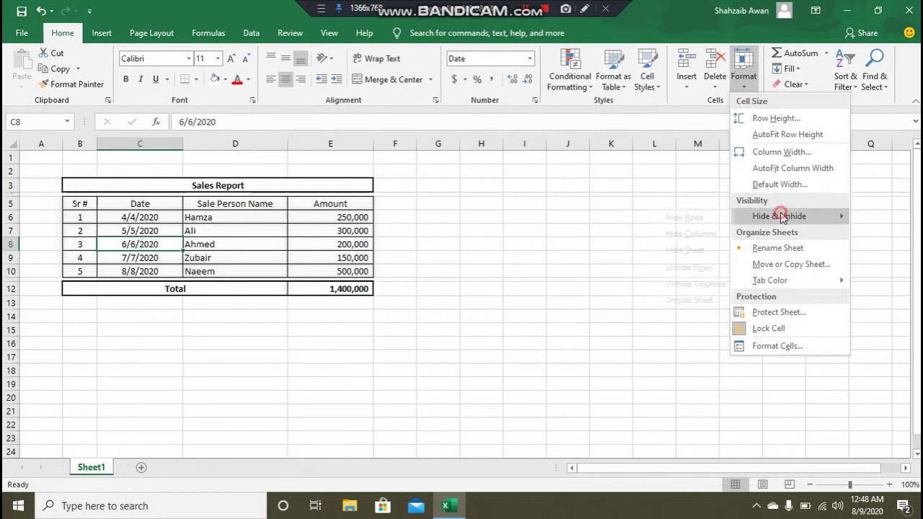
click(680, 300)
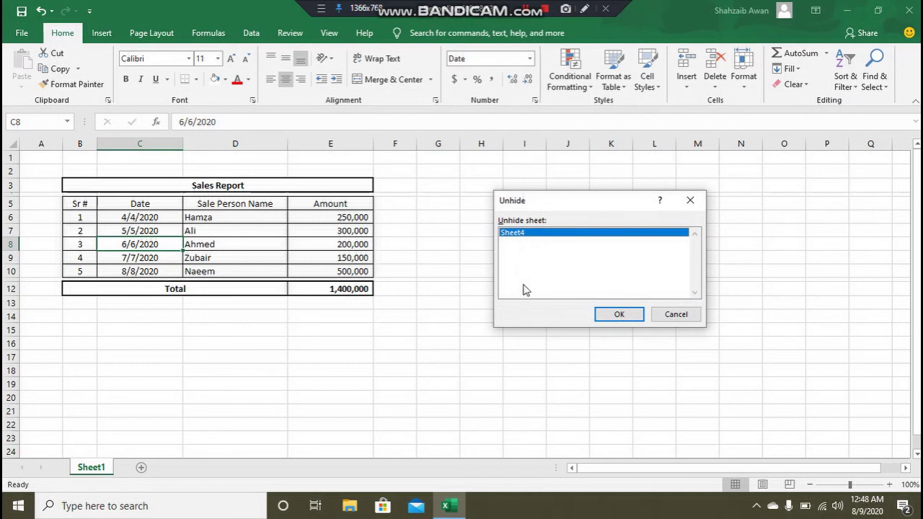
click(618, 314)
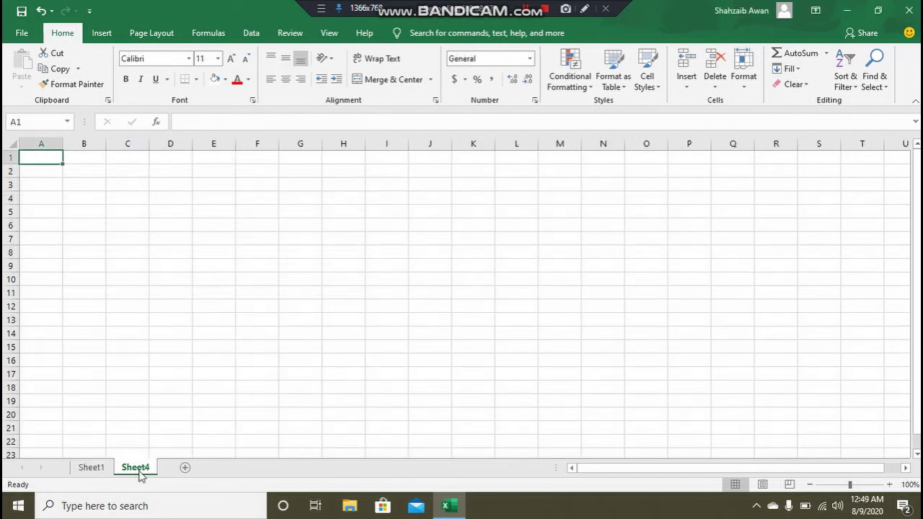
click(97, 470)
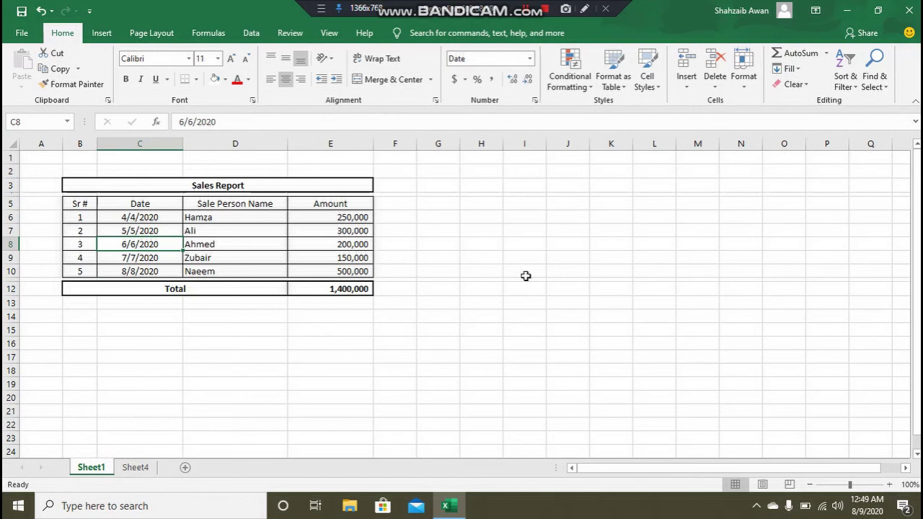
click(745, 81)
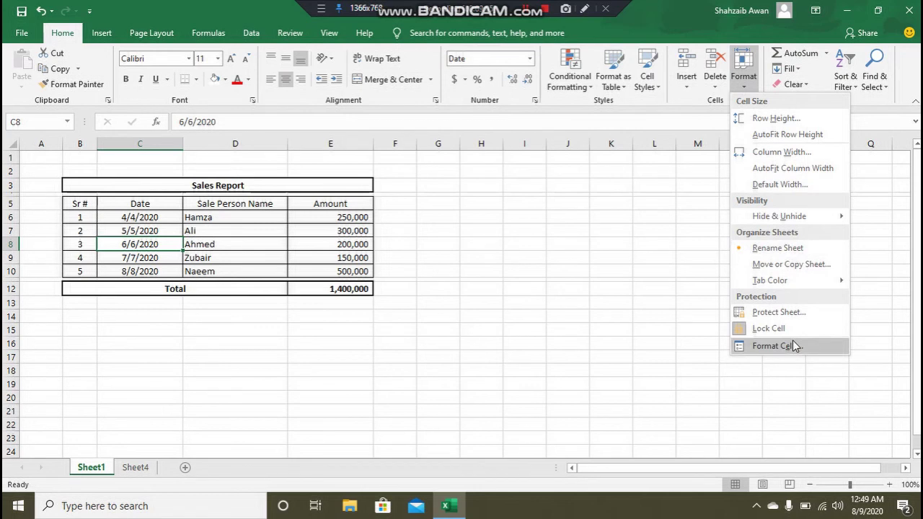
click(610, 313)
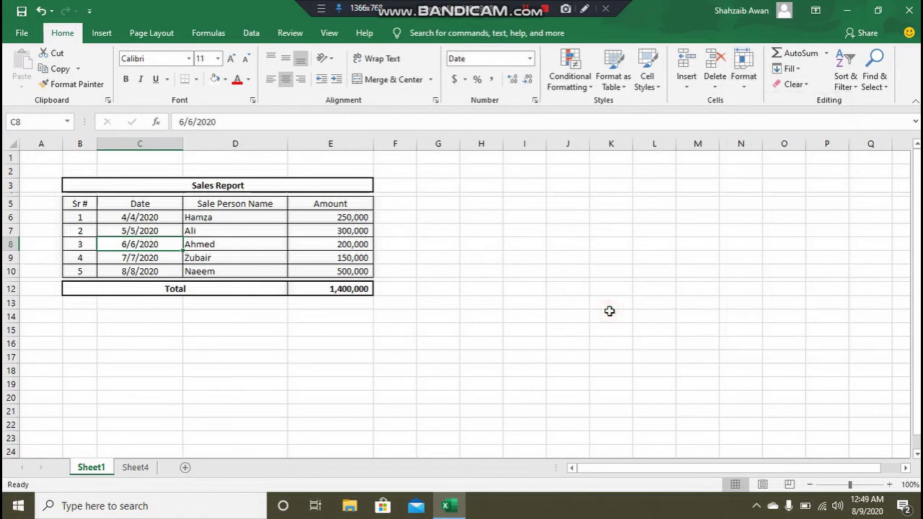